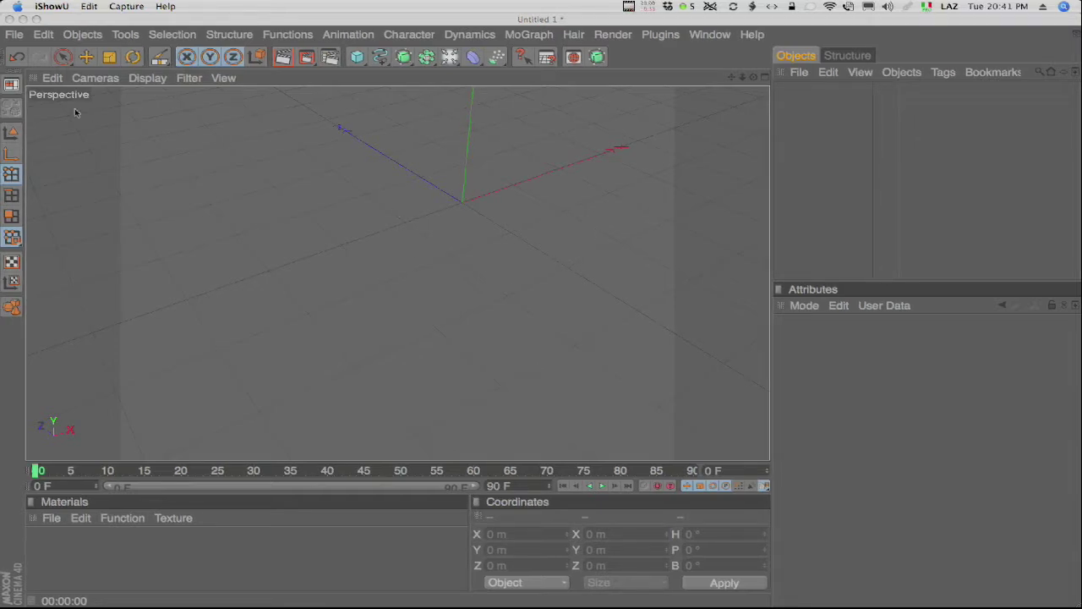
Activate Cinema 4D and open the Edit menu to reach Preferences.
{"action": "left_click", "coordinate": [16, 36]}
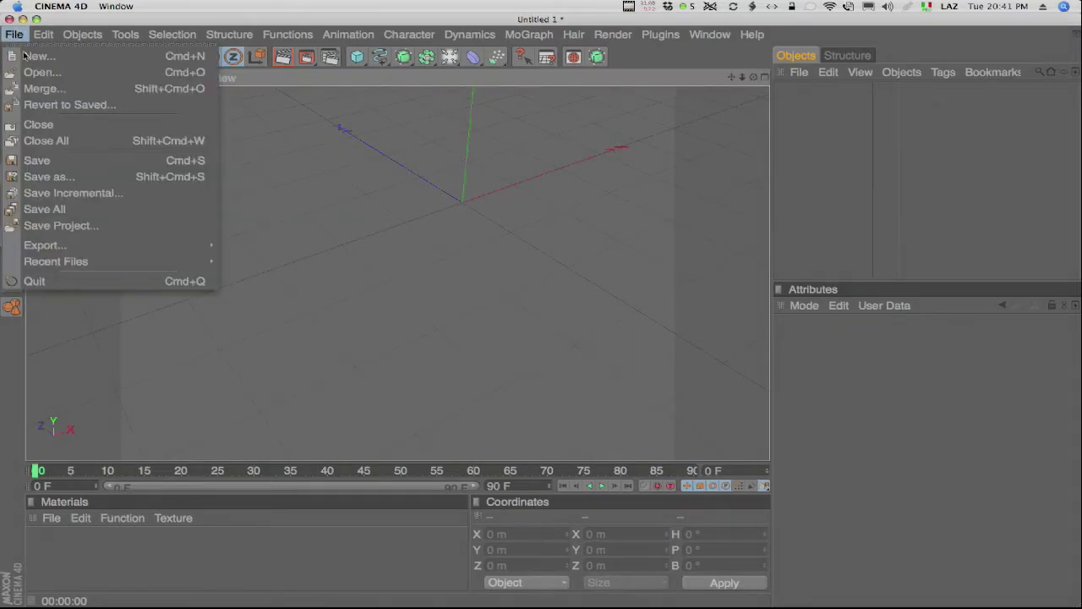
{"action": "mouse_move", "coordinate": [43, 34]}
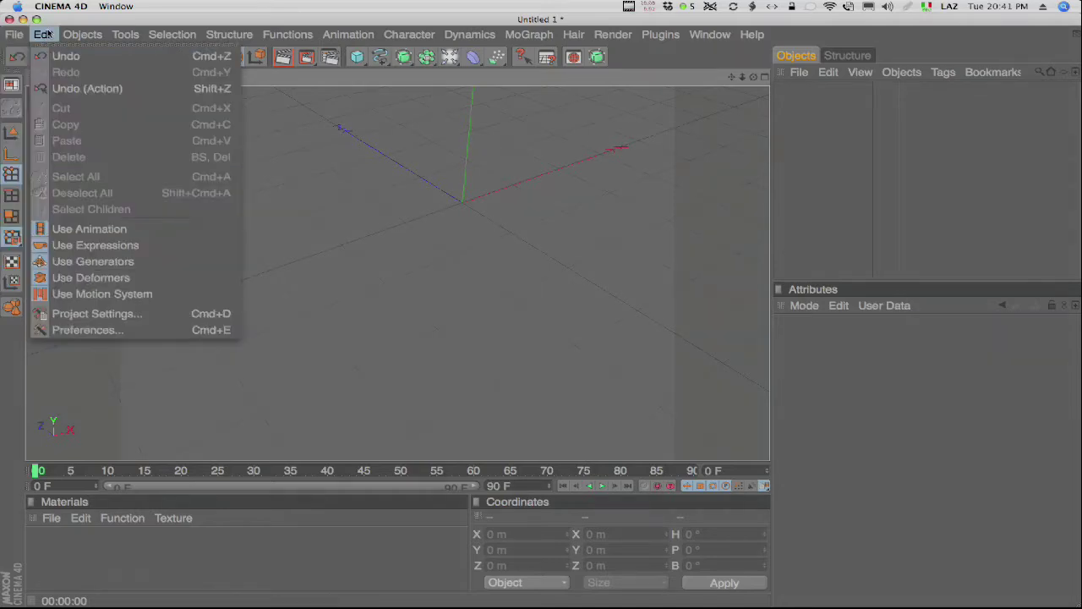
Open the Preferences window and position it near the centre of the screen.
{"action": "left_click", "coordinate": [119, 332]}
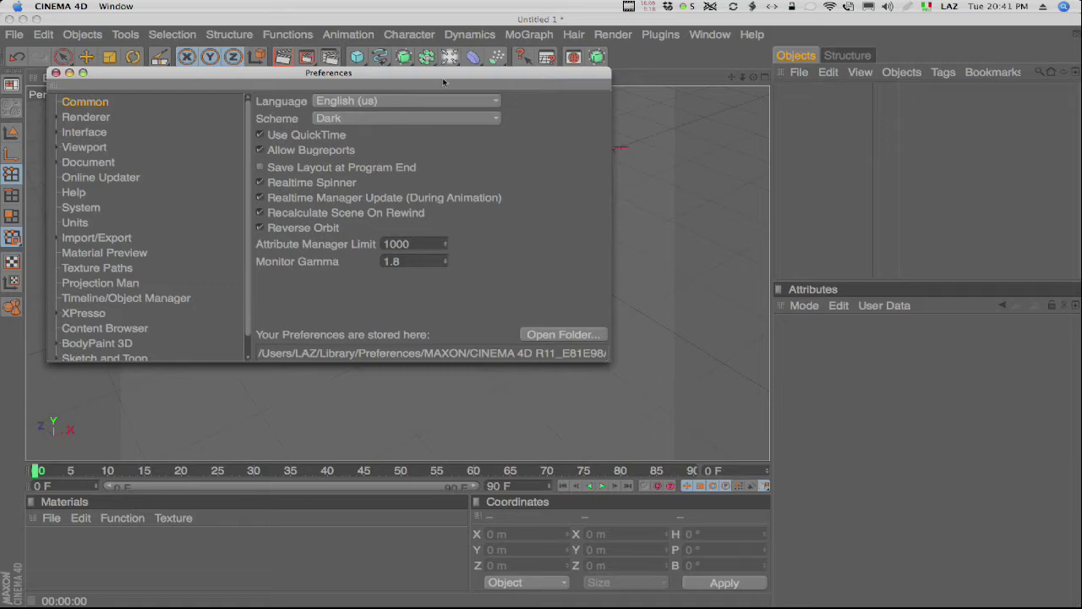
{"action": "left_click_drag", "start_coordinate": [453, 78], "coordinate": [671, 168]}
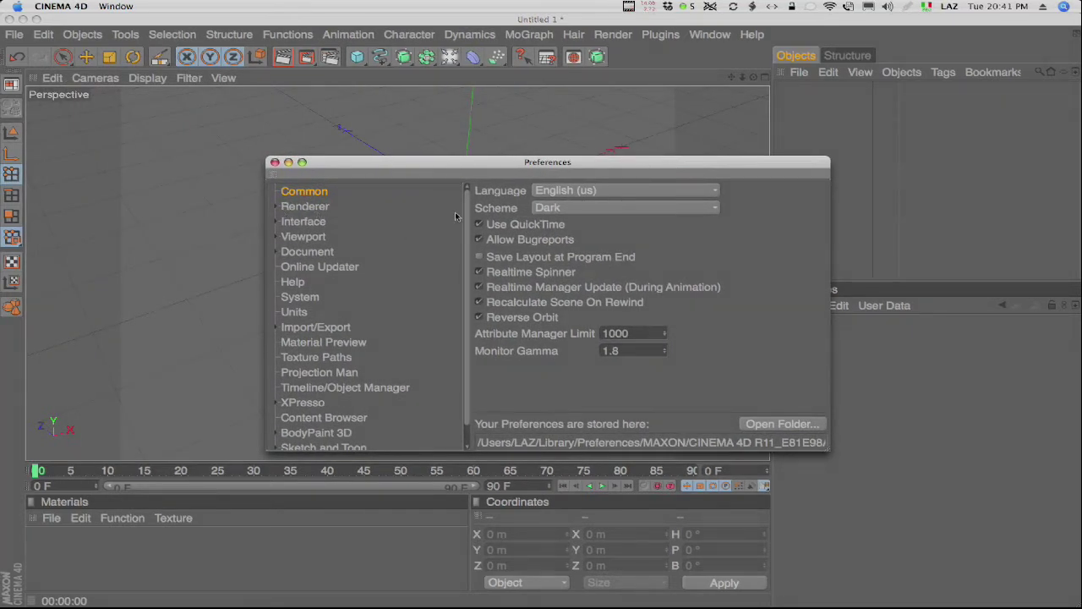
{"action": "left_click_drag", "start_coordinate": [487, 167], "coordinate": [496, 132]}
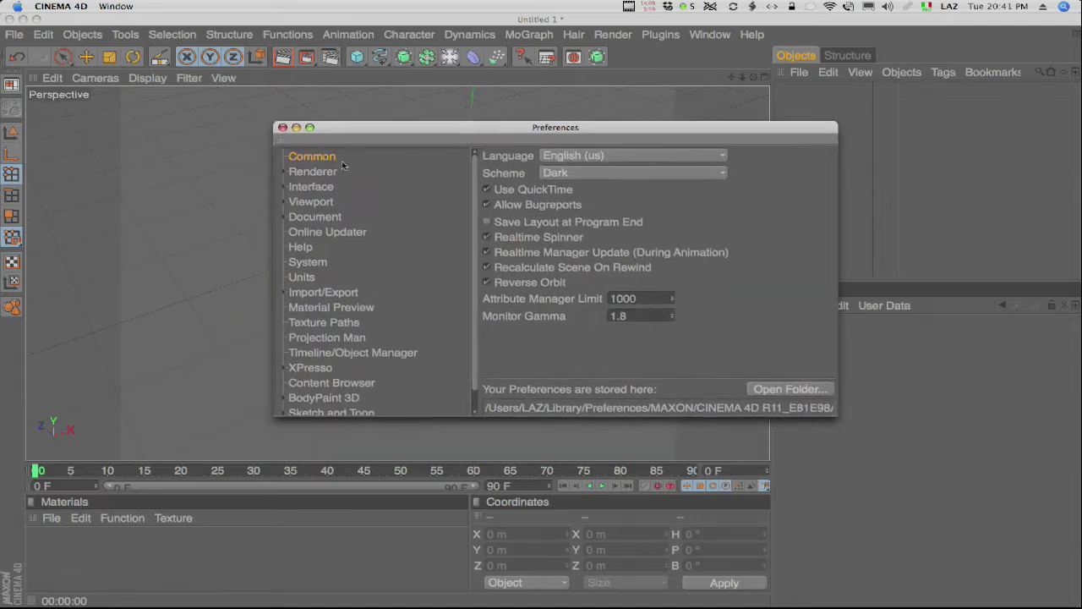
Switch the interface scheme to Light, then back to Dark.
{"action": "left_click", "coordinate": [568, 175]}
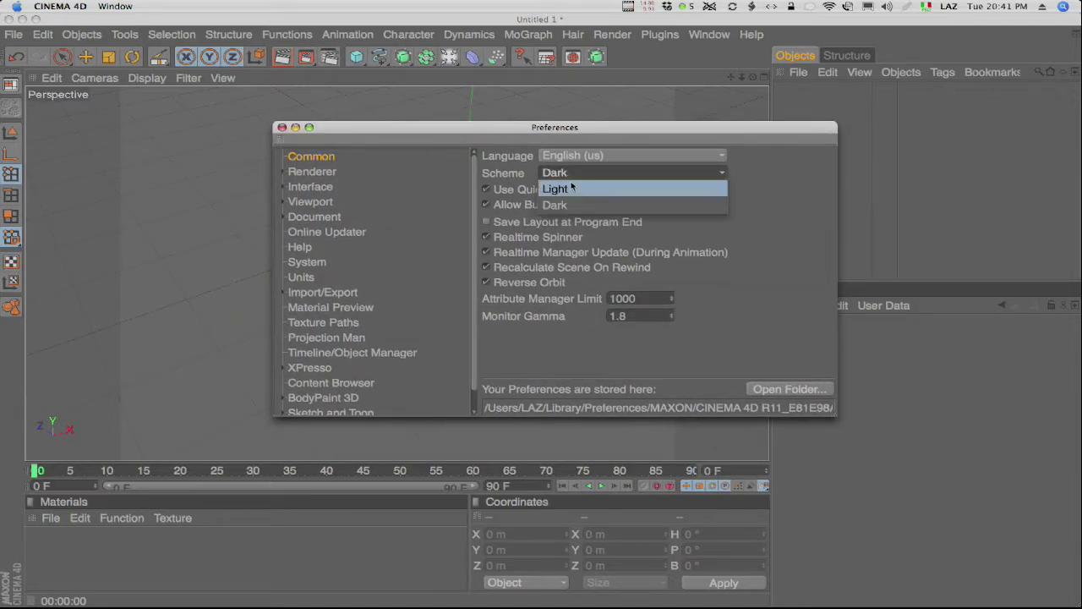
{"action": "left_click", "coordinate": [582, 189]}
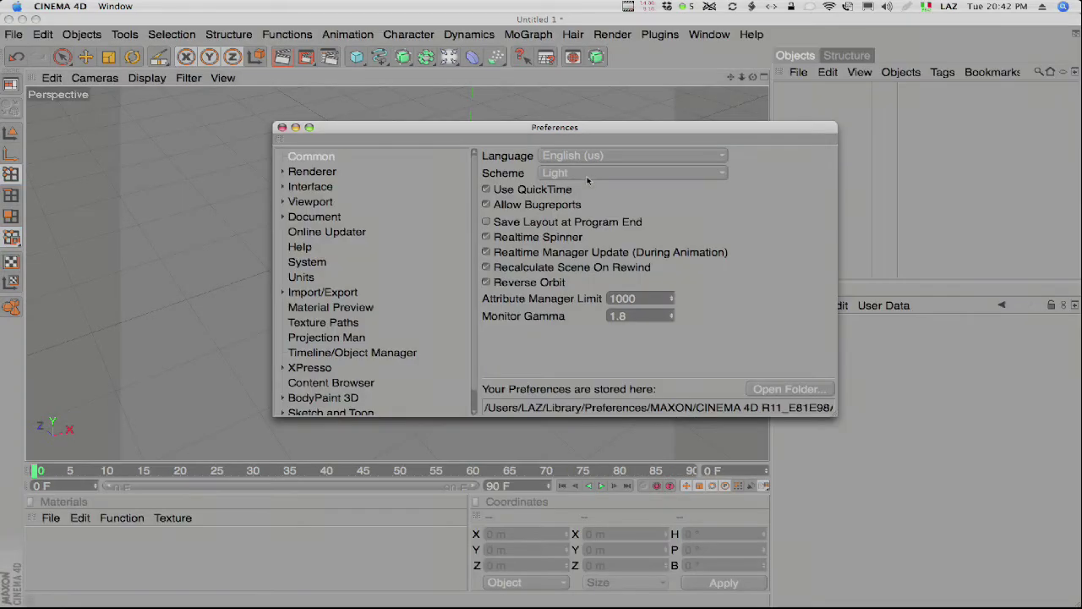
{"action": "left_click", "coordinate": [591, 178]}
{"action": "left_click", "coordinate": [592, 208]}
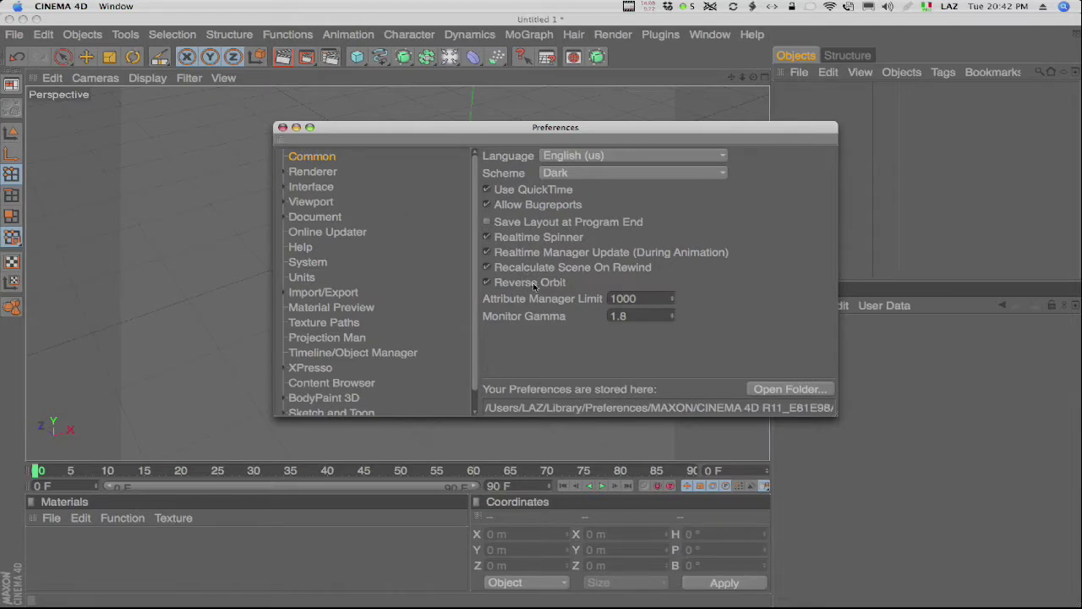
Move Preferences aside, orbit the perspective view low over the grid, then bring Preferences back.
{"action": "left_click_drag", "start_coordinate": [566, 129], "coordinate": [947, 279]}
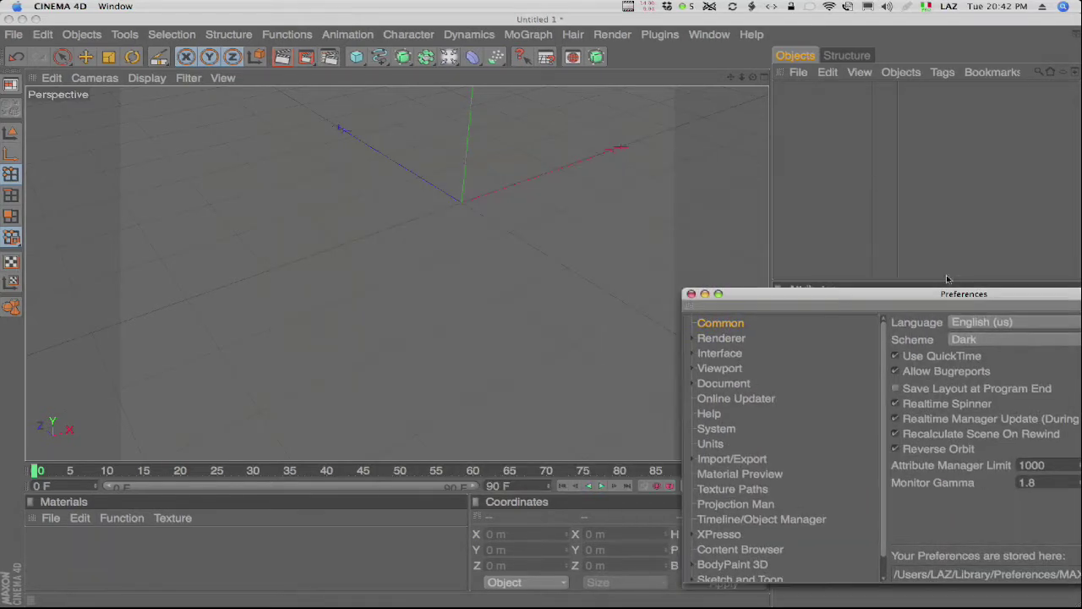
{"action": "mouse_move", "coordinate": [485, 290]}
{"action": "left_mouse_down", "text": "alt"}
{"action": "mouse_move", "coordinate": [367, 276]}
{"action": "mouse_move", "coordinate": [558, 176]}
{"action": "mouse_move", "coordinate": [535, 225]}
{"action": "mouse_move", "coordinate": [601, 166]}
{"action": "mouse_move", "coordinate": [369, 259]}
{"action": "mouse_move", "coordinate": [232, 186]}
{"action": "mouse_move", "coordinate": [542, 211]}
{"action": "mouse_move", "coordinate": [633, 160]}
{"action": "mouse_move", "coordinate": [491, 171]}
{"action": "mouse_move", "coordinate": [354, 234]}
{"action": "mouse_move", "coordinate": [657, 157]}
{"action": "mouse_move", "coordinate": [664, 227]}
{"action": "mouse_move", "coordinate": [558, 207]}
{"action": "mouse_move", "coordinate": [457, 239]}
{"action": "left_mouse_up", "text": "alt"}
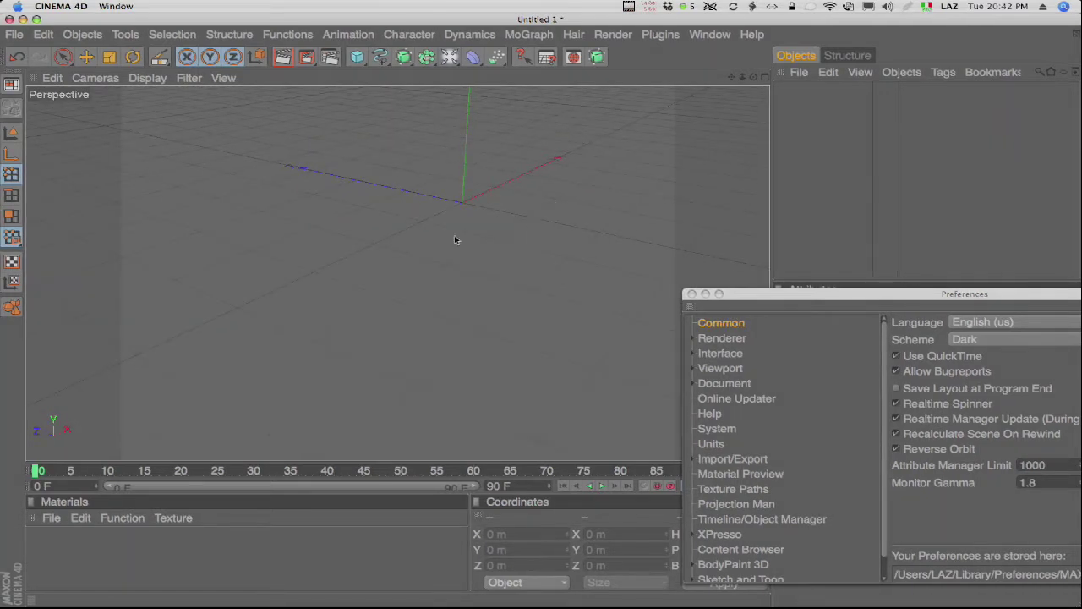
{"action": "mouse_move", "coordinate": [481, 290]}
{"action": "left_mouse_down", "text": "alt"}
{"action": "mouse_move", "coordinate": [550, 210]}
{"action": "mouse_move", "coordinate": [536, 244]}
{"action": "left_mouse_up", "text": "alt"}
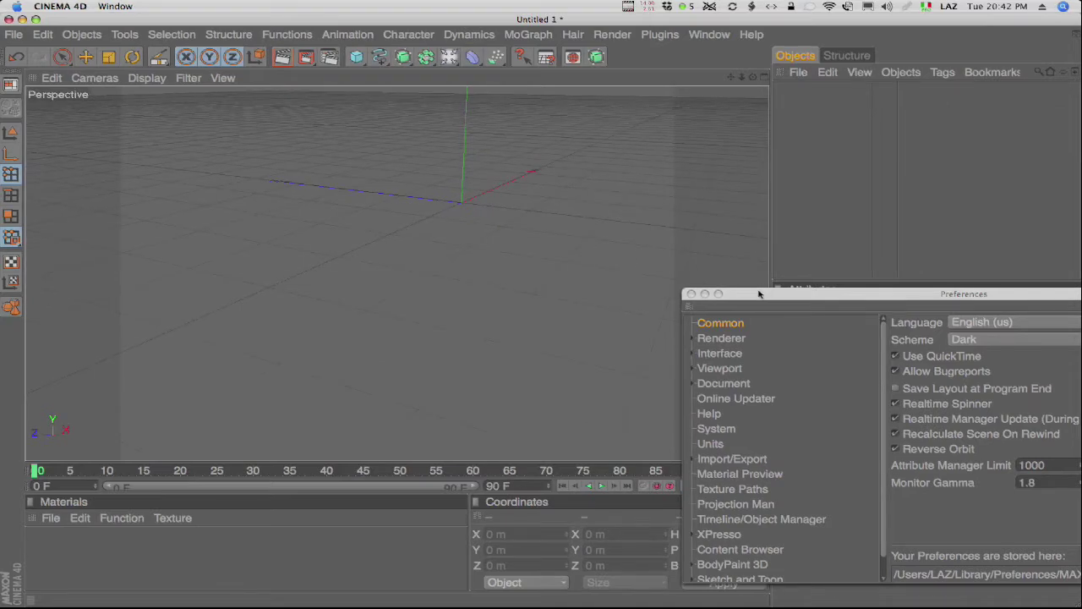
{"action": "mouse_move", "coordinate": [759, 294]}
{"action": "left_mouse_down"}
{"action": "mouse_move", "coordinate": [576, 212]}
{"action": "mouse_move", "coordinate": [567, 137]}
{"action": "left_mouse_up"}
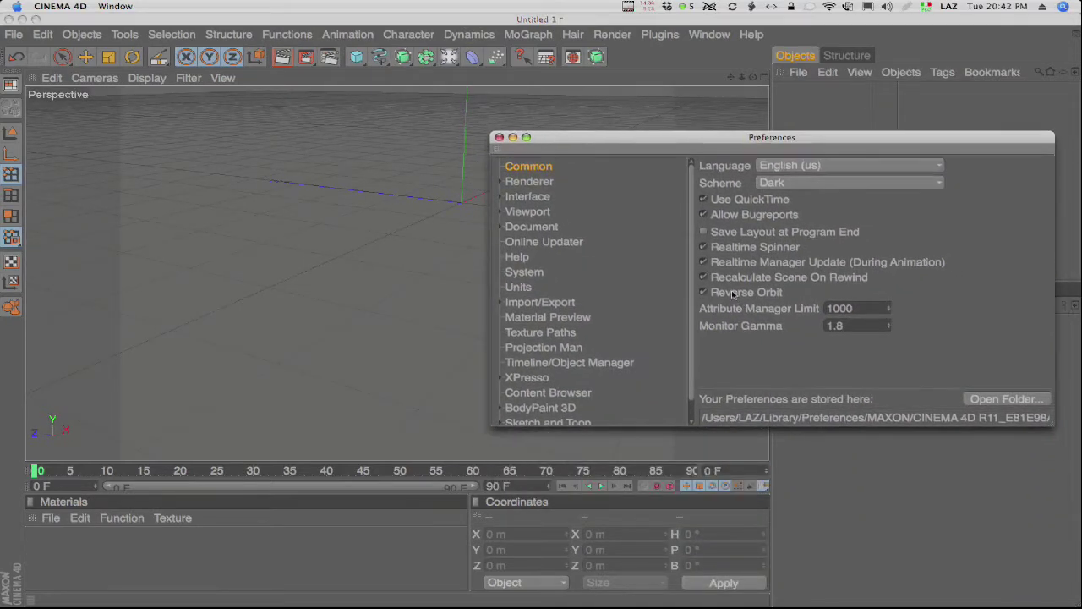
Check the Renderer page, keeping Render Threads at 8, then switch to the Interface page.
{"action": "left_click", "coordinate": [427, 222]}
{"action": "left_click", "coordinate": [547, 182]}
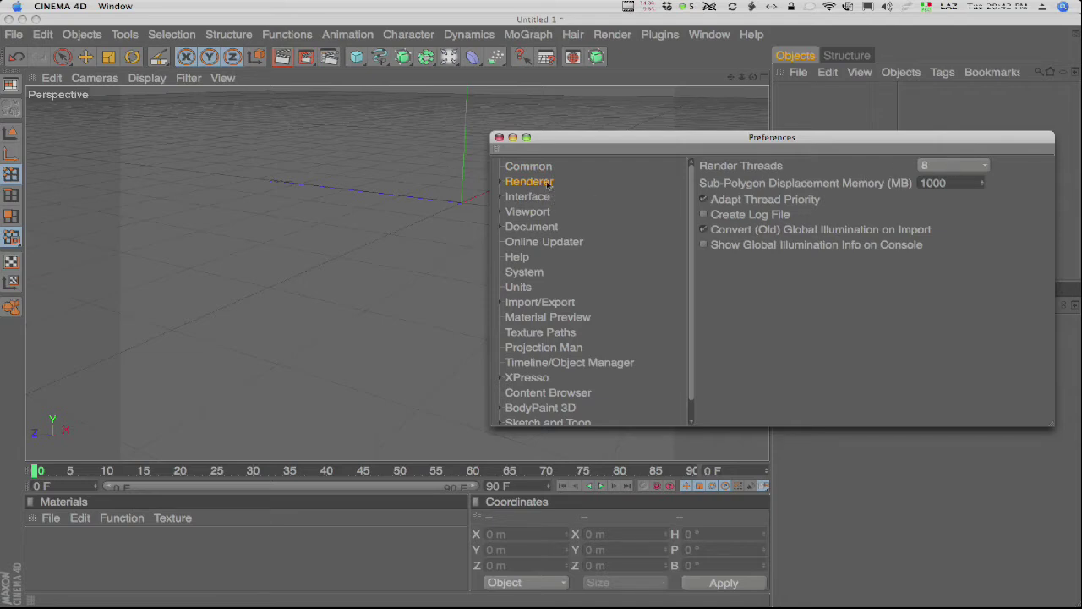
{"action": "left_click", "coordinate": [951, 171]}
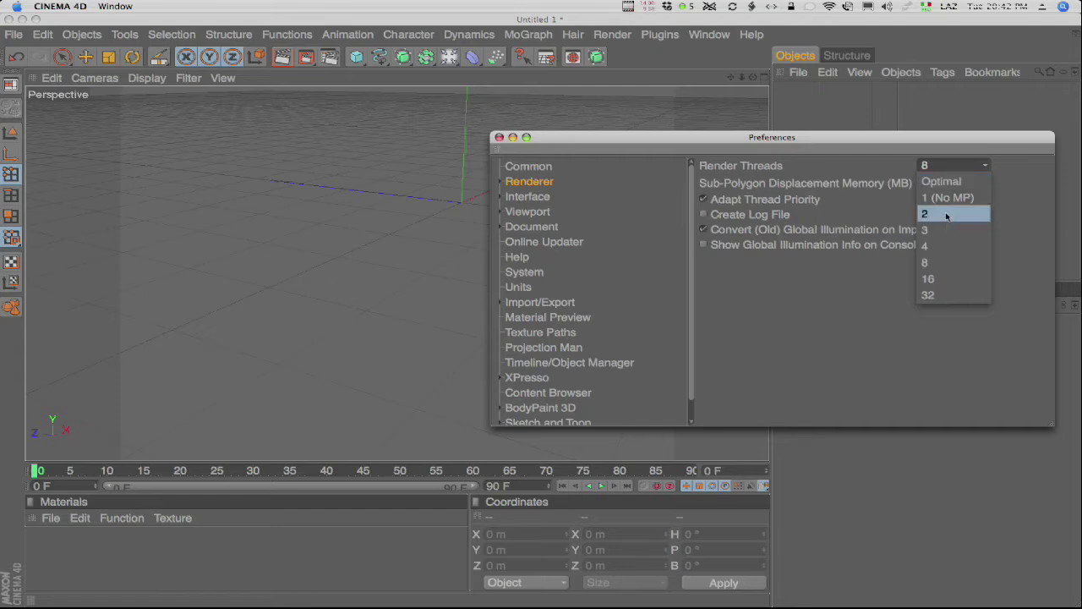
{"action": "left_click", "coordinate": [948, 267]}
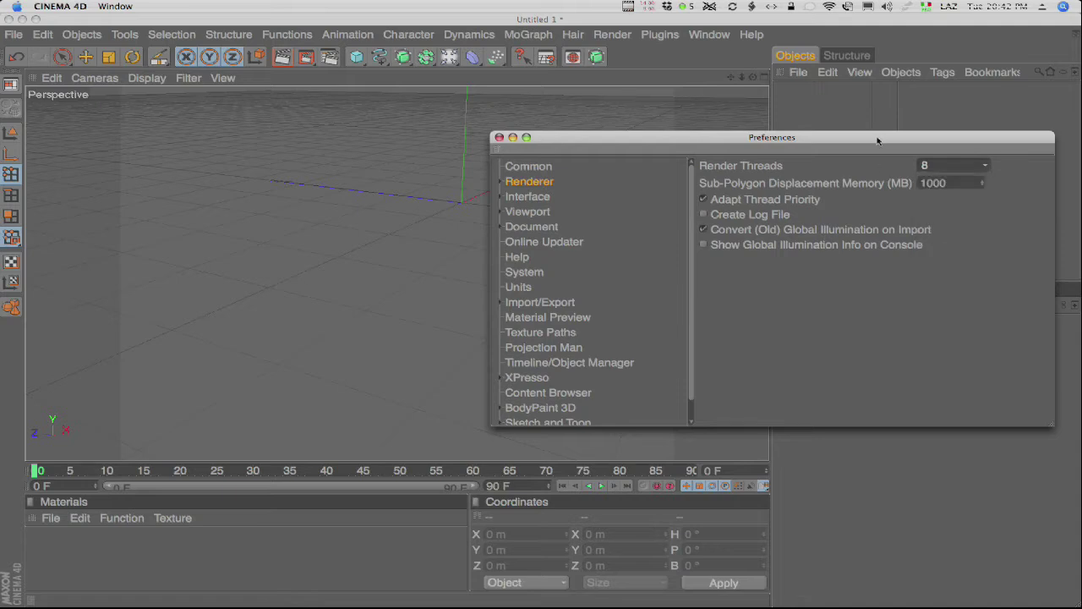
{"action": "mouse_move", "coordinate": [876, 141]}
{"action": "left_mouse_down"}
{"action": "mouse_move", "coordinate": [869, 188]}
{"action": "mouse_move", "coordinate": [782, 169]}
{"action": "left_mouse_up"}
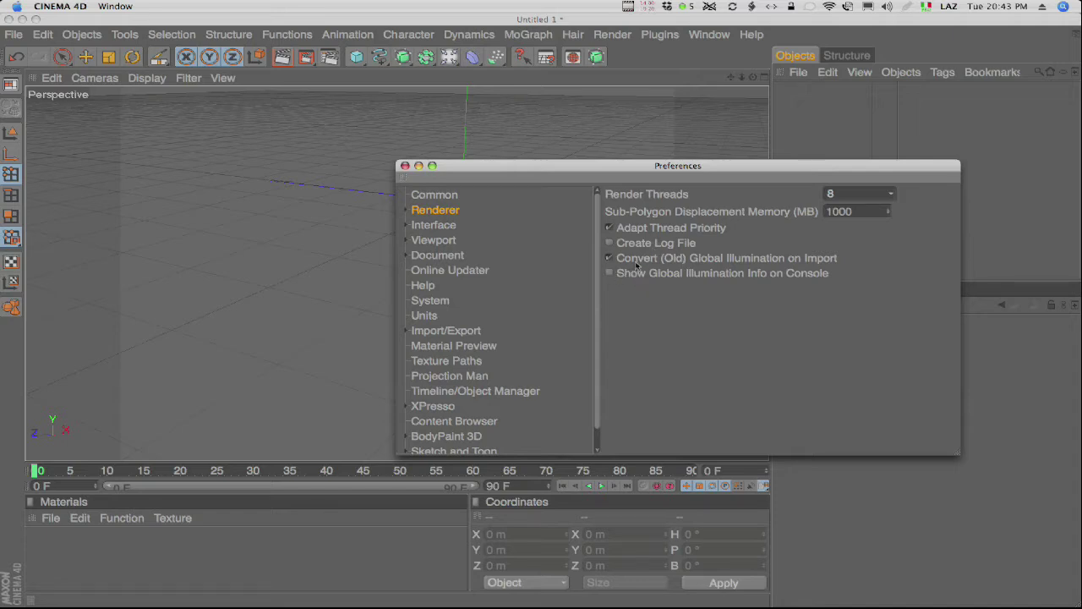
{"action": "left_click", "coordinate": [444, 225]}
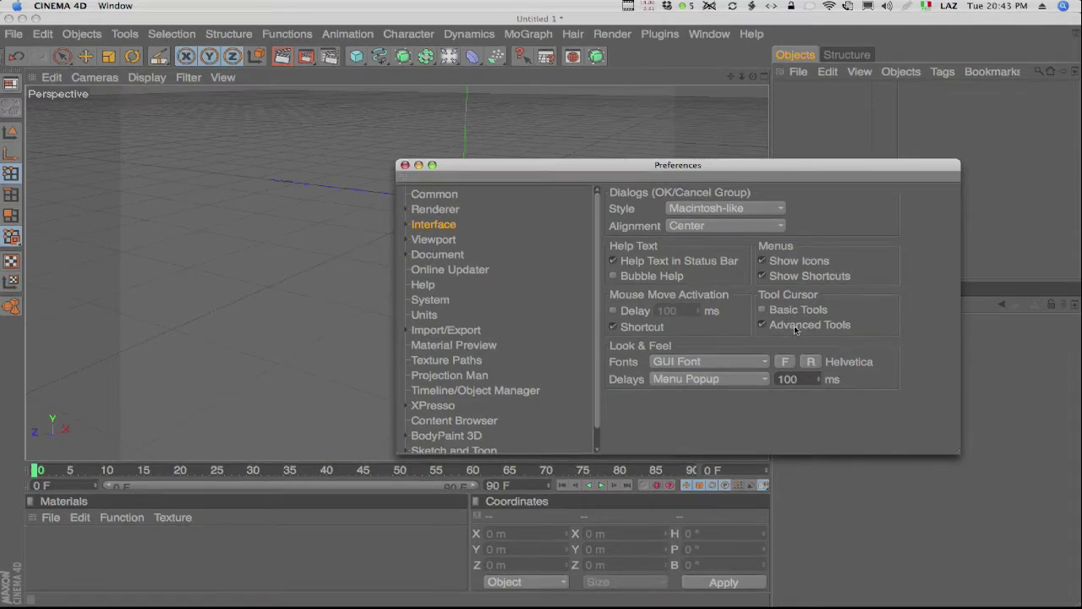
View the GUI Font panel, keep Helvetica, and switch Preferences to the Document page.
{"action": "left_click_drag", "start_coordinate": [681, 165], "coordinate": [827, 169]}
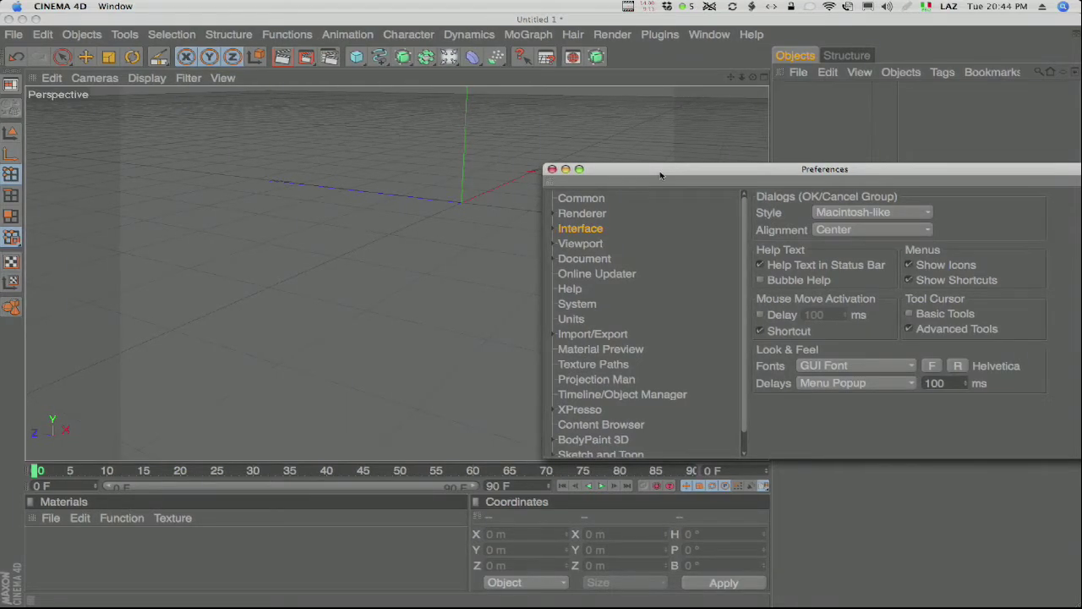
{"action": "left_click_drag", "start_coordinate": [654, 171], "coordinate": [383, 220]}
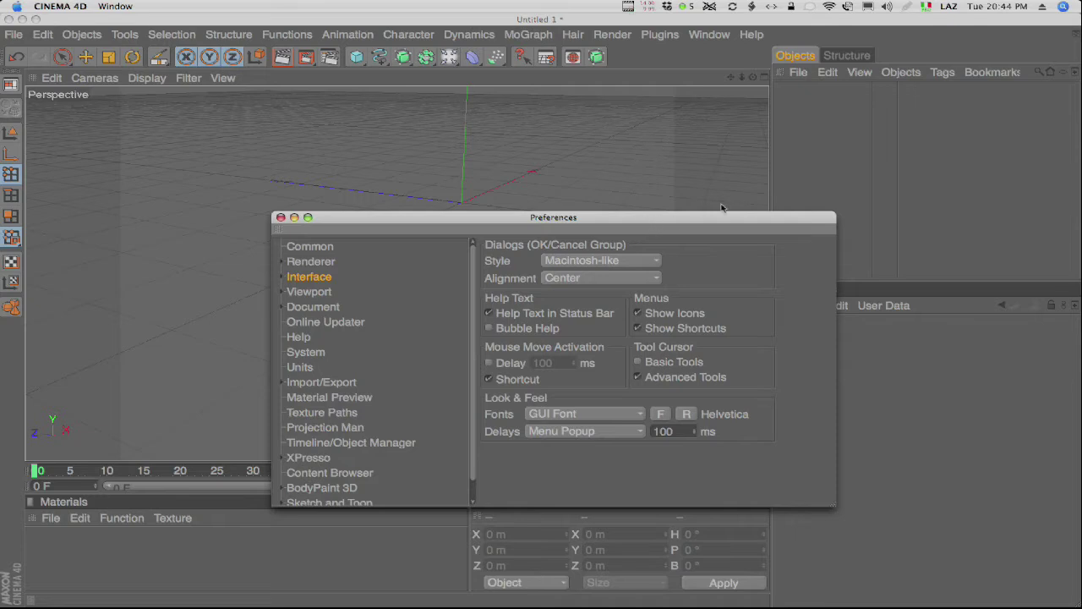
{"action": "left_click_drag", "start_coordinate": [584, 227], "coordinate": [676, 131]}
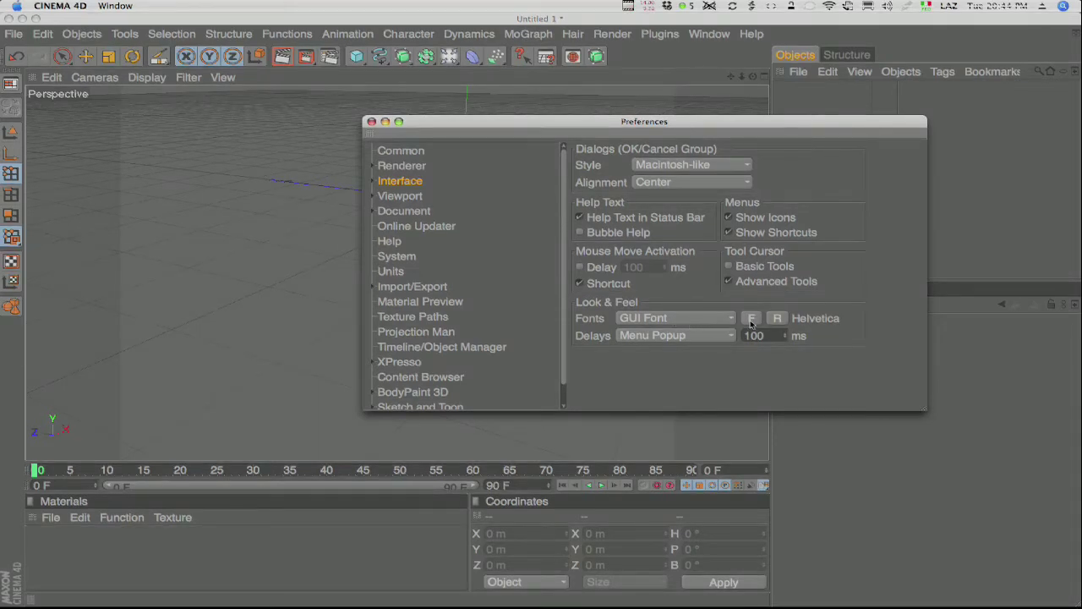
{"action": "left_click", "coordinate": [754, 318]}
{"action": "left_click", "coordinate": [749, 319]}
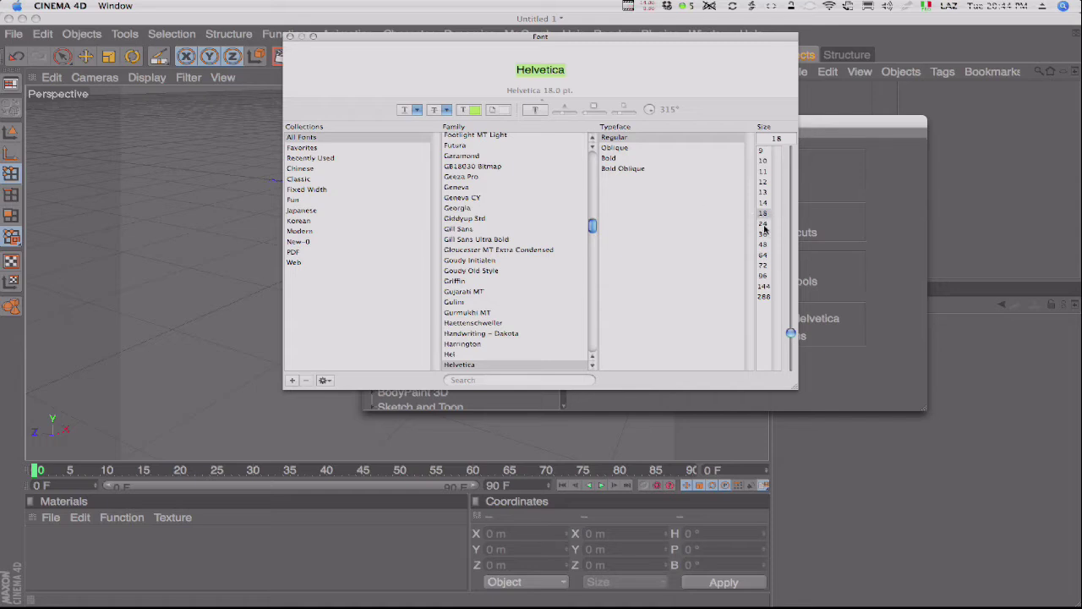
{"action": "left_click", "coordinate": [288, 37]}
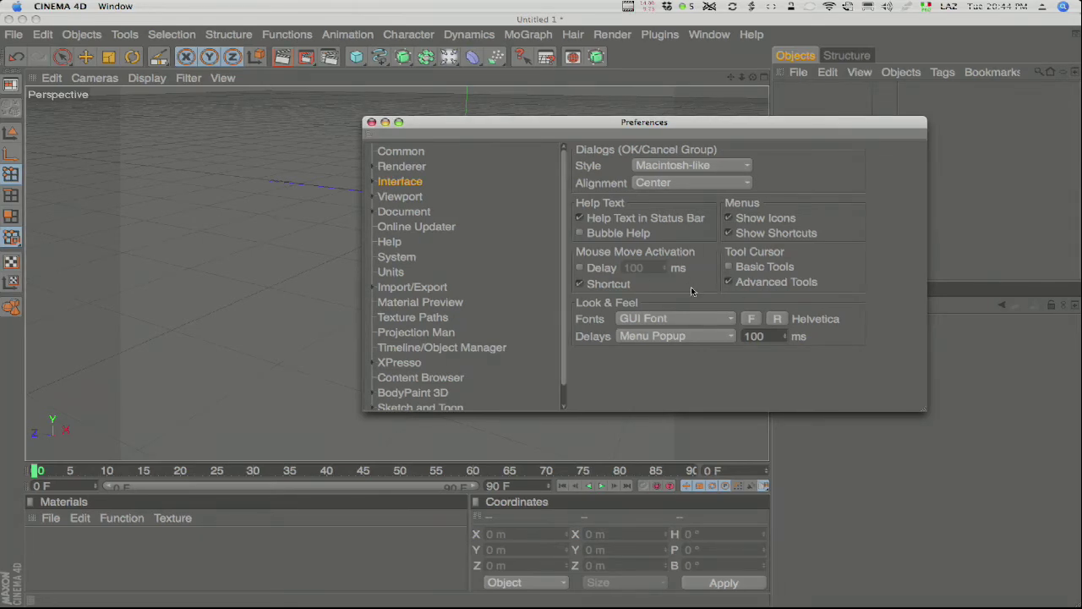
{"action": "left_click", "coordinate": [418, 211]}
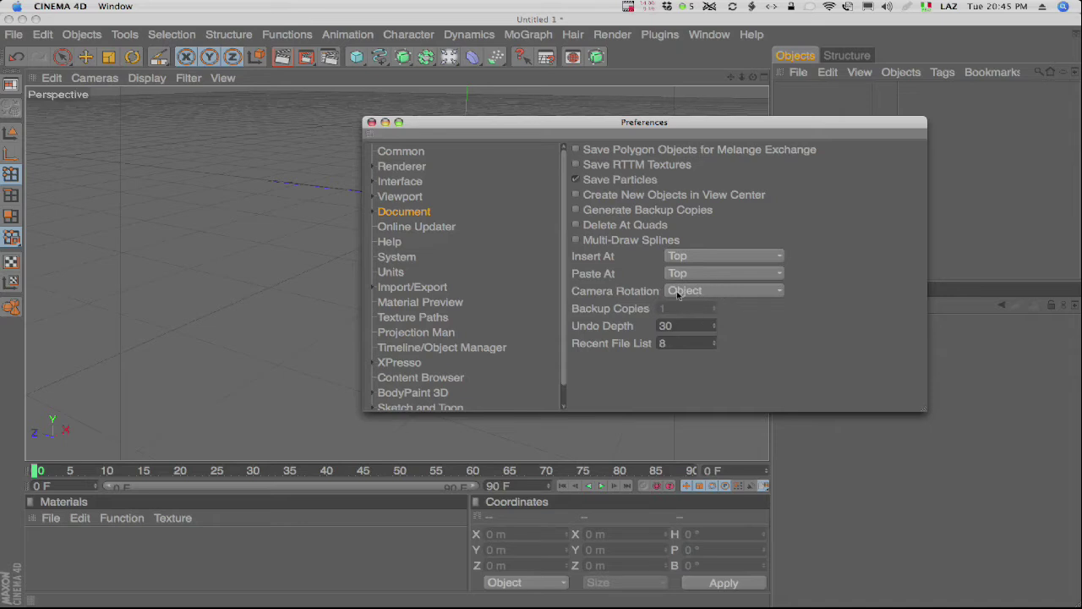
Replace the Undo Depth value of 30 with 200.
{"action": "double_click", "coordinate": [685, 325]}
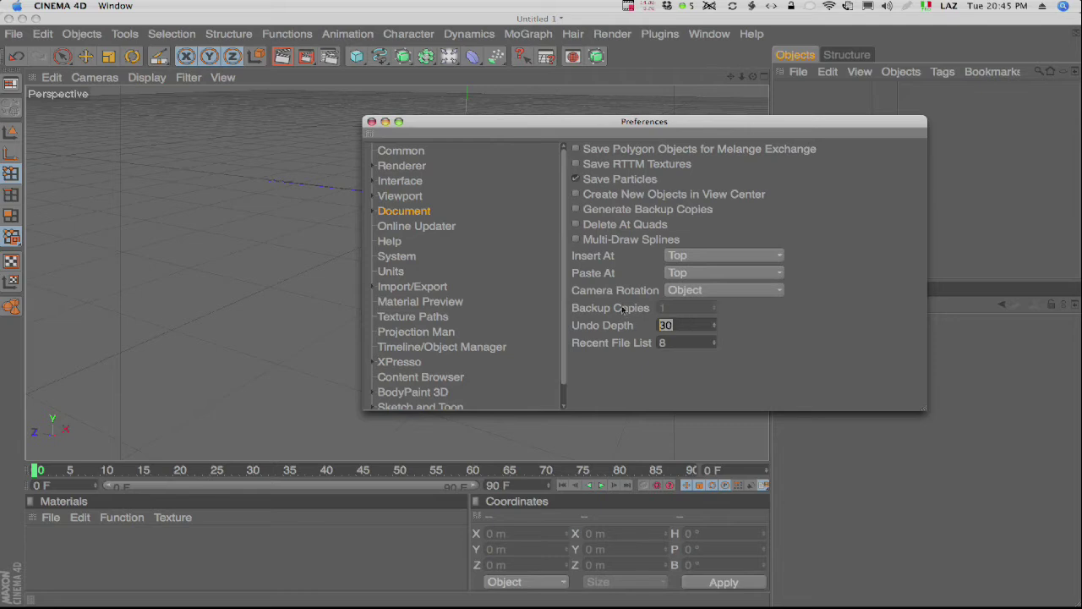
{"action": "type", "text": "200"}
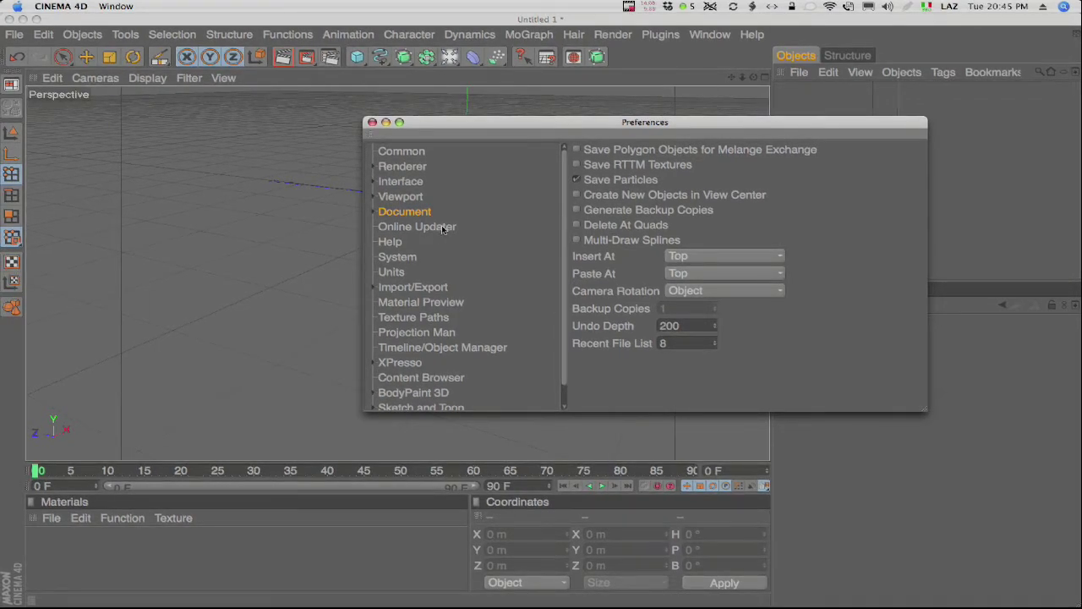
{"action": "left_click", "coordinate": [411, 183]}
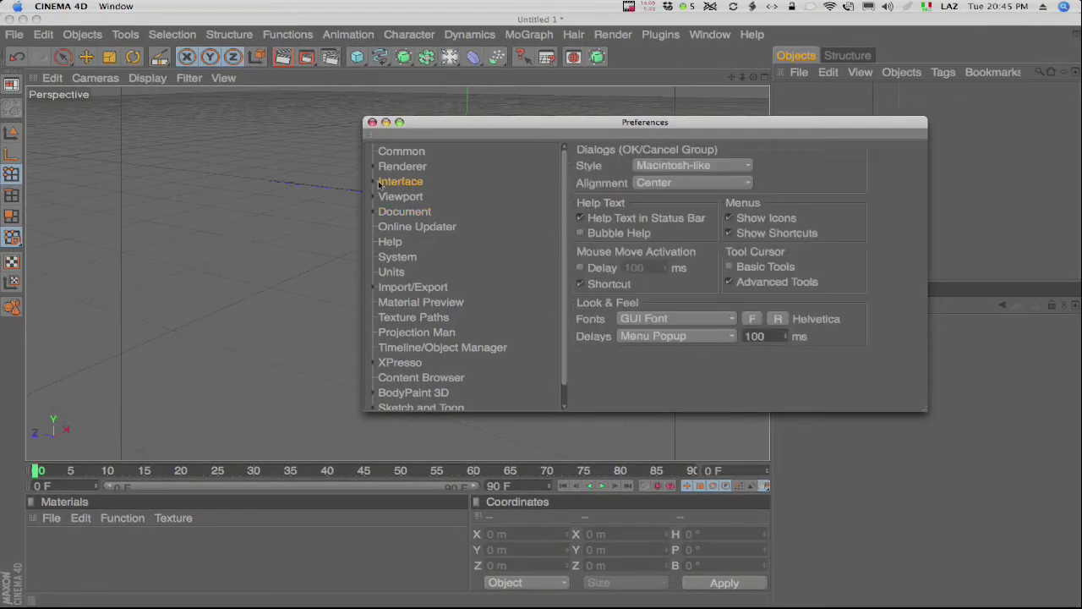
{"action": "left_click", "coordinate": [376, 183]}
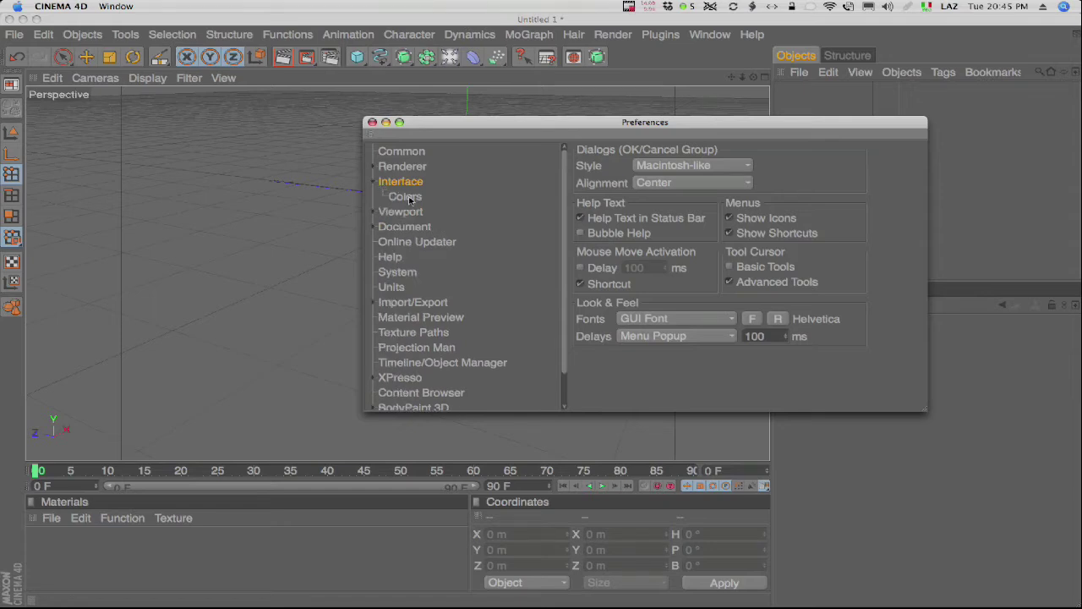
{"action": "left_click", "coordinate": [407, 200]}
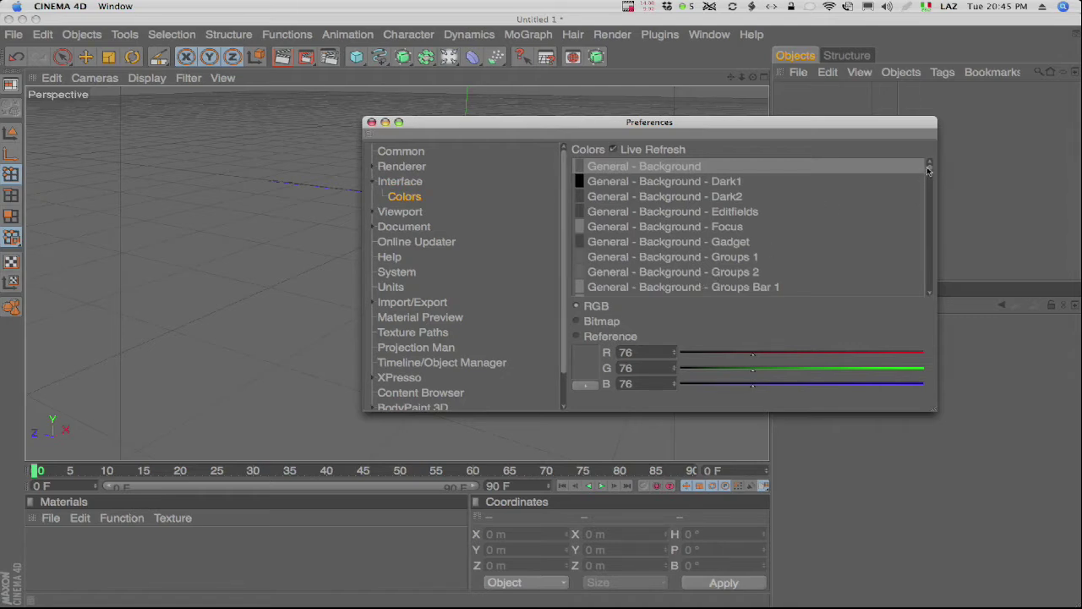
{"action": "left_click_drag", "start_coordinate": [928, 169], "coordinate": [930, 175]}
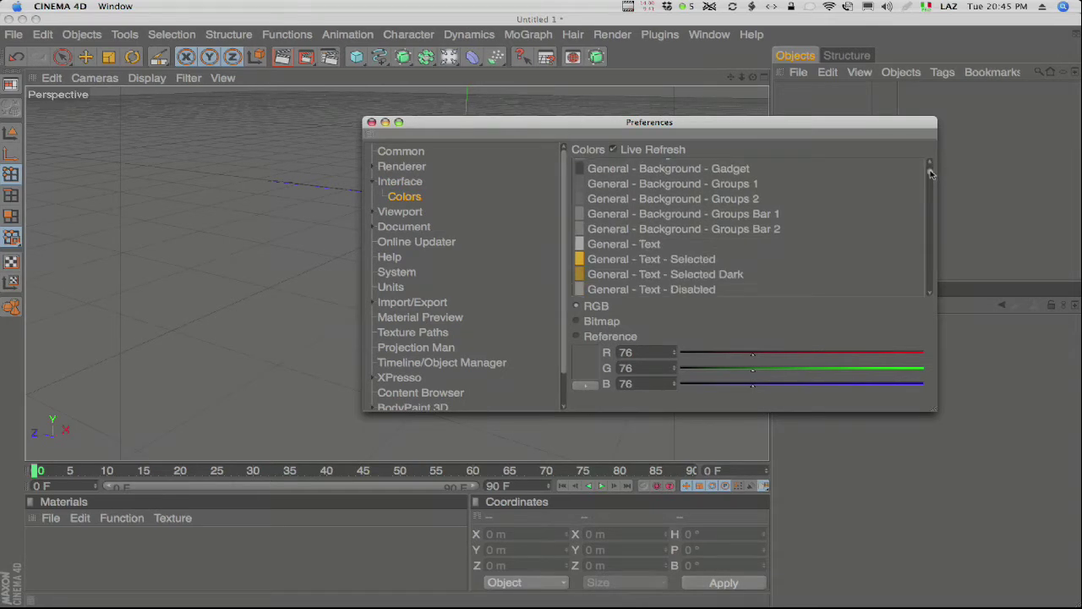
{"action": "scroll", "coordinate": [930, 175], "scroll_direction": "down", "scroll_amount": 1}
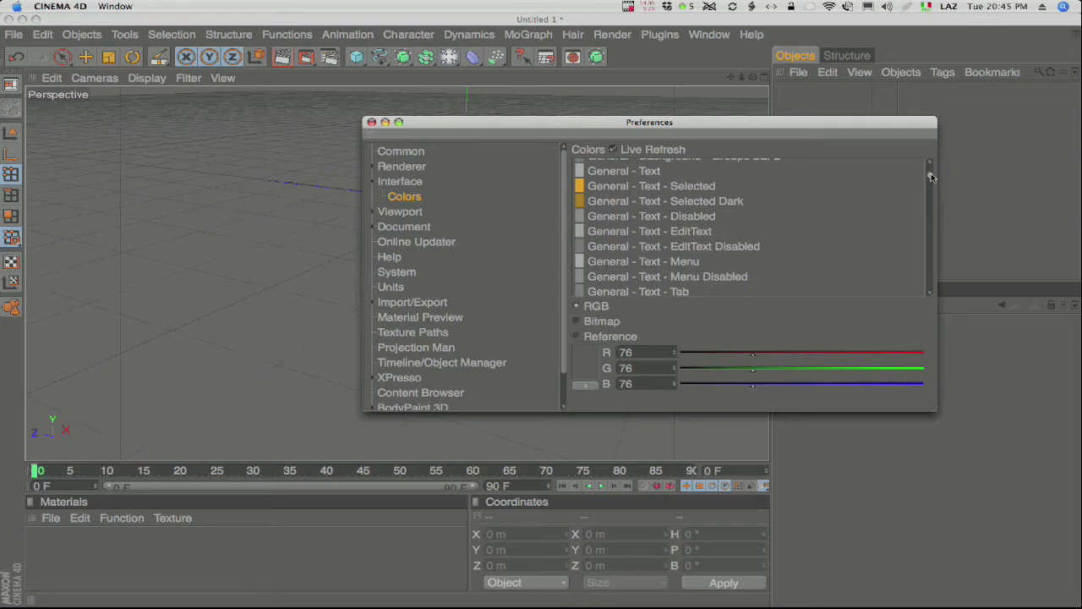
{"action": "left_click_drag", "start_coordinate": [930, 175], "coordinate": [931, 195]}
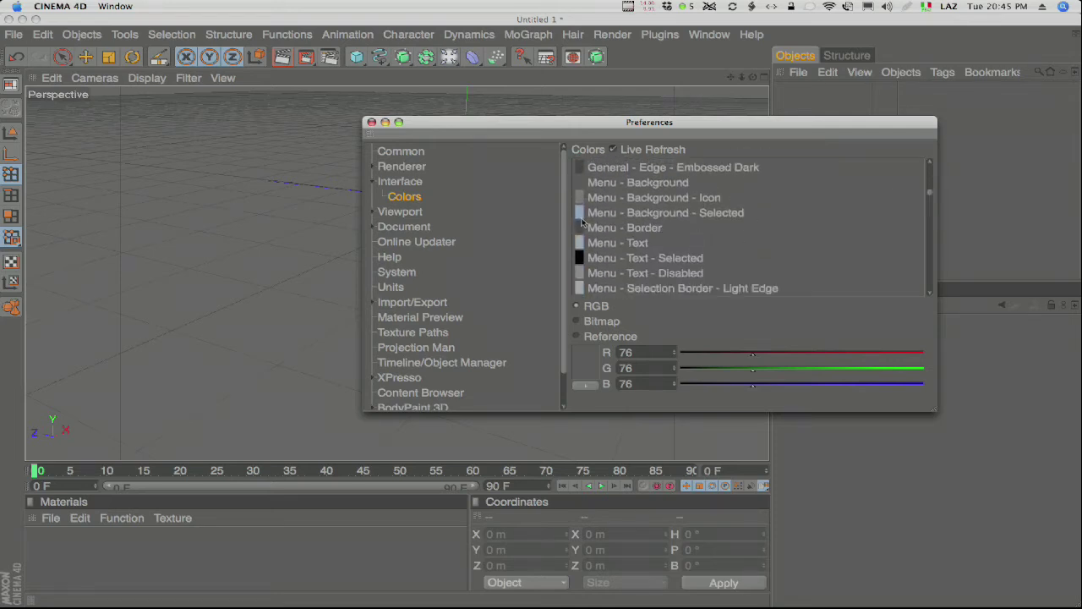
{"action": "left_click", "coordinate": [589, 213]}
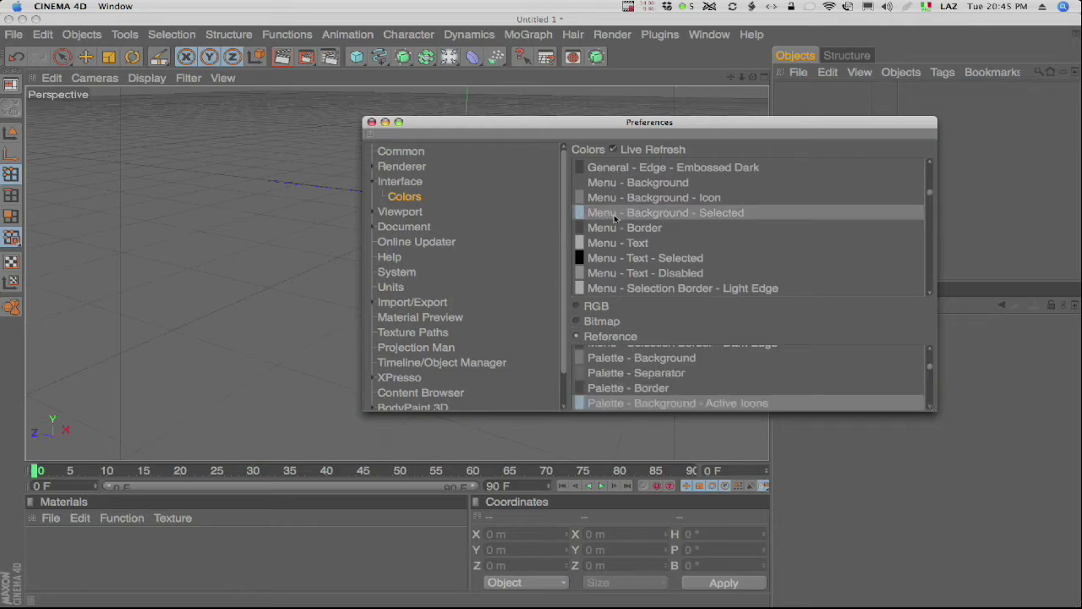
{"action": "left_click", "coordinate": [584, 403]}
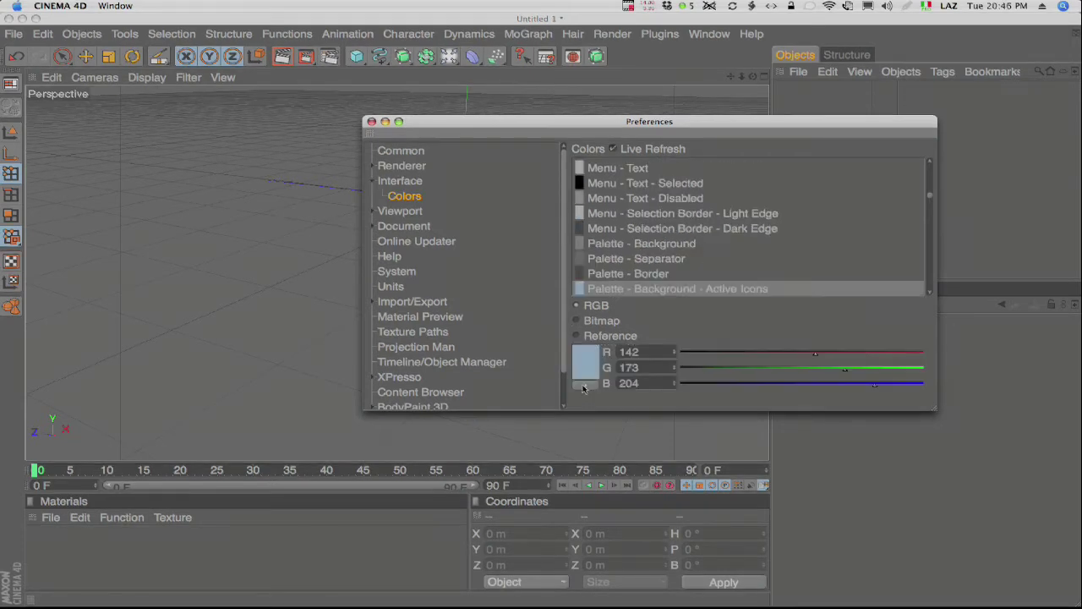
{"action": "left_click", "coordinate": [585, 357]}
{"action": "left_click", "coordinate": [589, 354]}
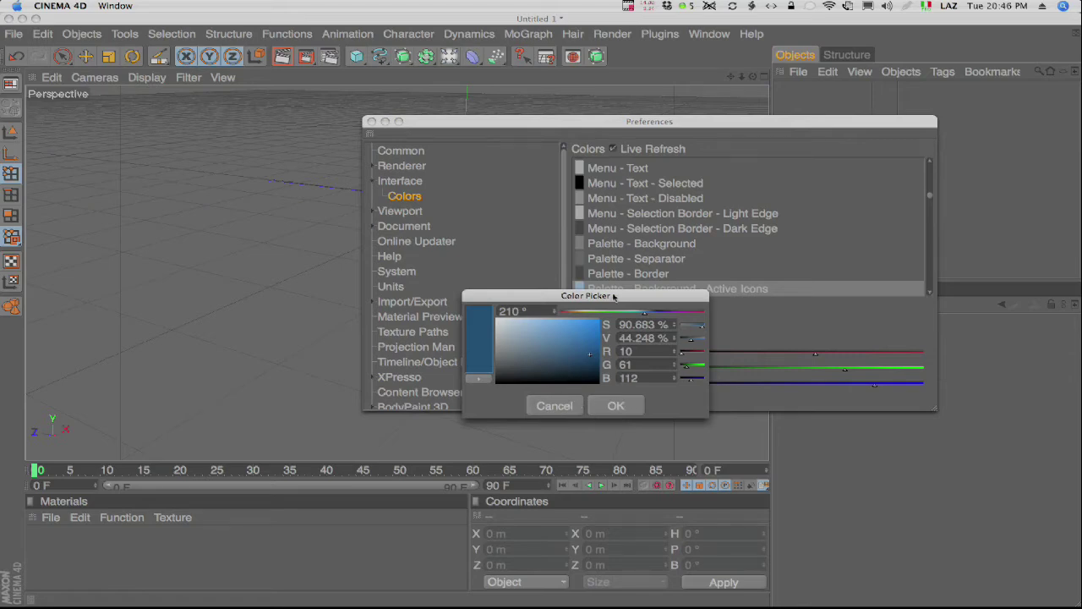
{"action": "left_click", "coordinate": [573, 404]}
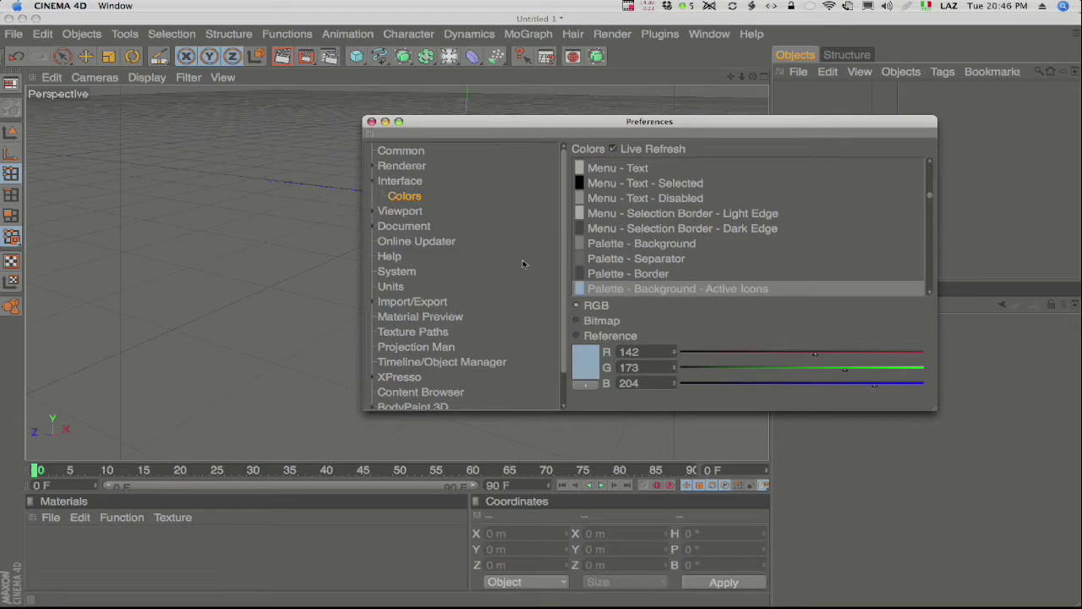
On the Units page, enable Use System Color Picker, leaving the previewed colour white.
{"action": "left_click", "coordinate": [390, 287]}
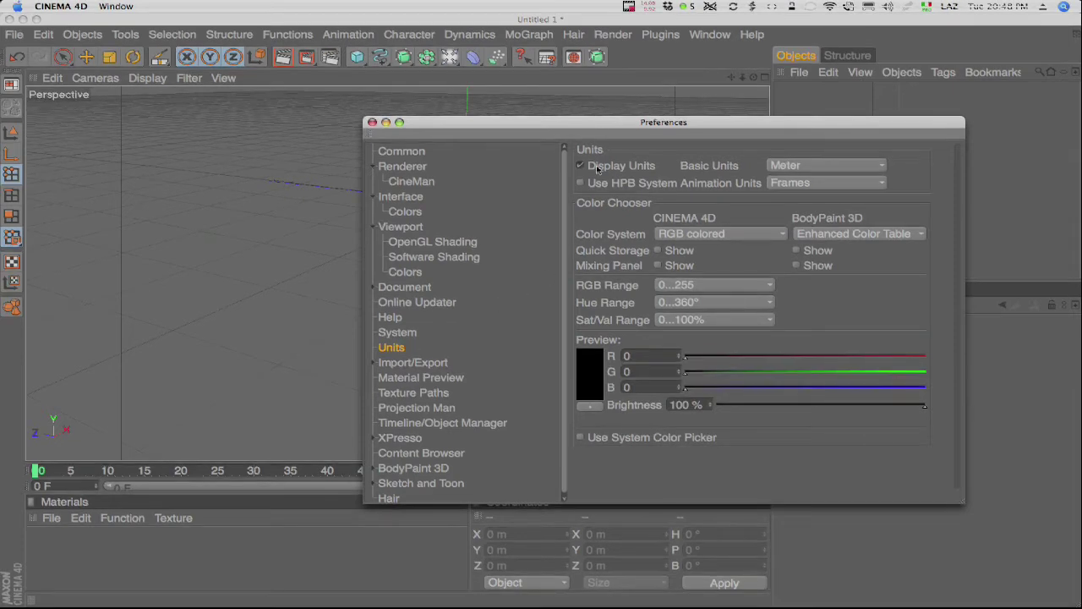
{"action": "left_click", "coordinate": [580, 437]}
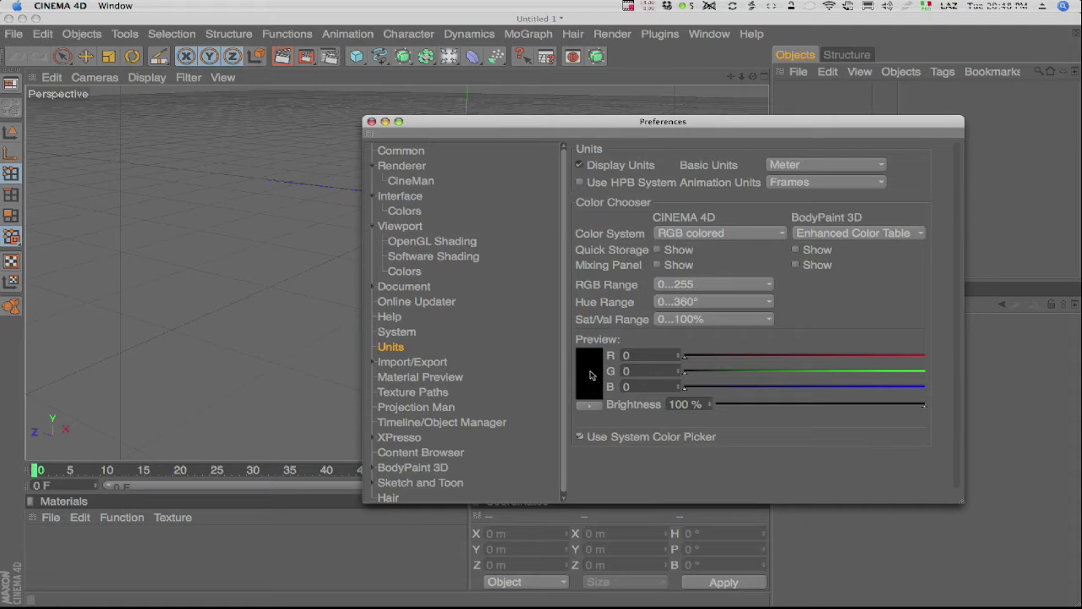
{"action": "left_click", "coordinate": [588, 378]}
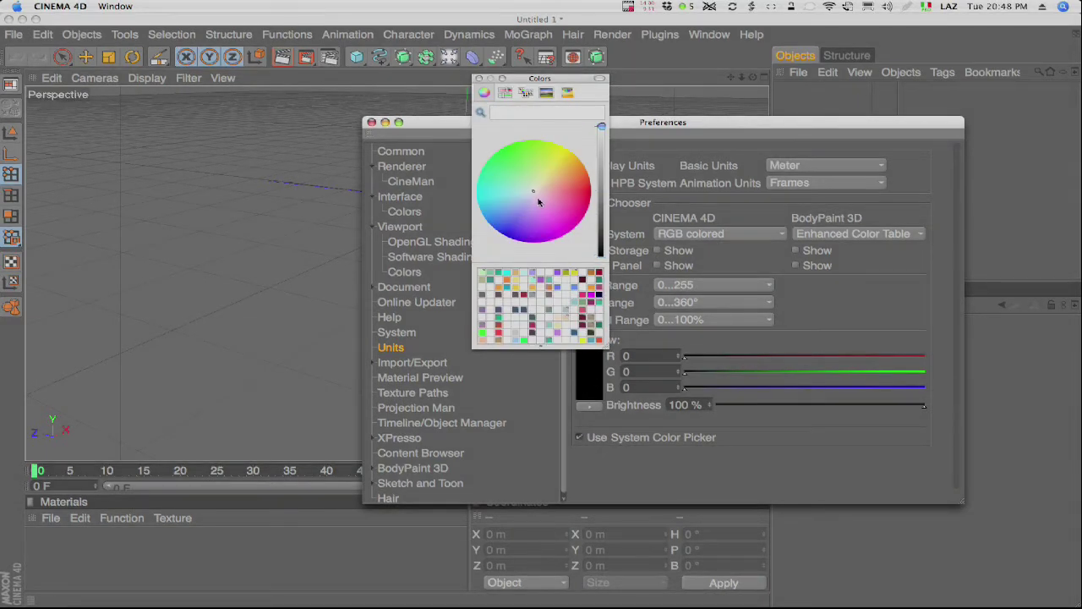
{"action": "left_click", "coordinate": [538, 201]}
{"action": "left_click", "coordinate": [534, 190]}
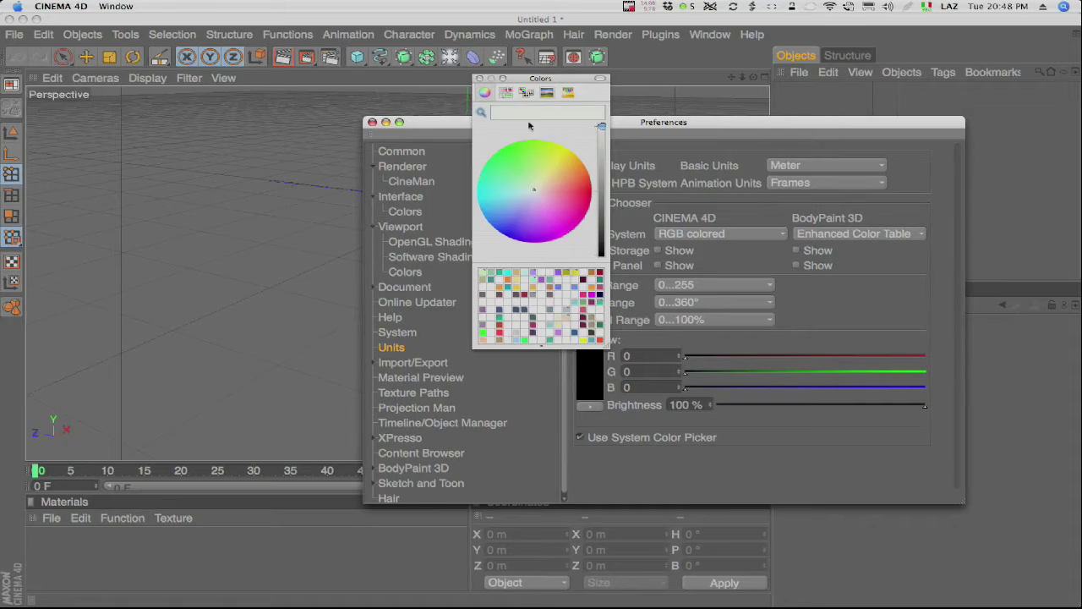
{"action": "left_click", "coordinate": [480, 79]}
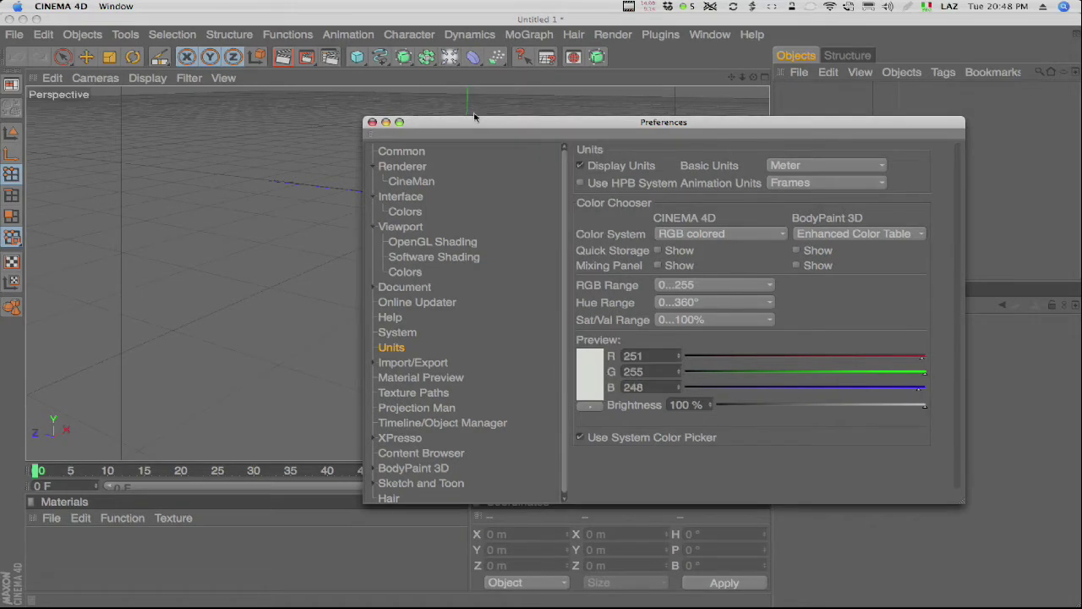
Set the Active Icons interface colour to purple.
{"action": "left_click", "coordinate": [417, 212]}
{"action": "left_click", "coordinate": [585, 440]}
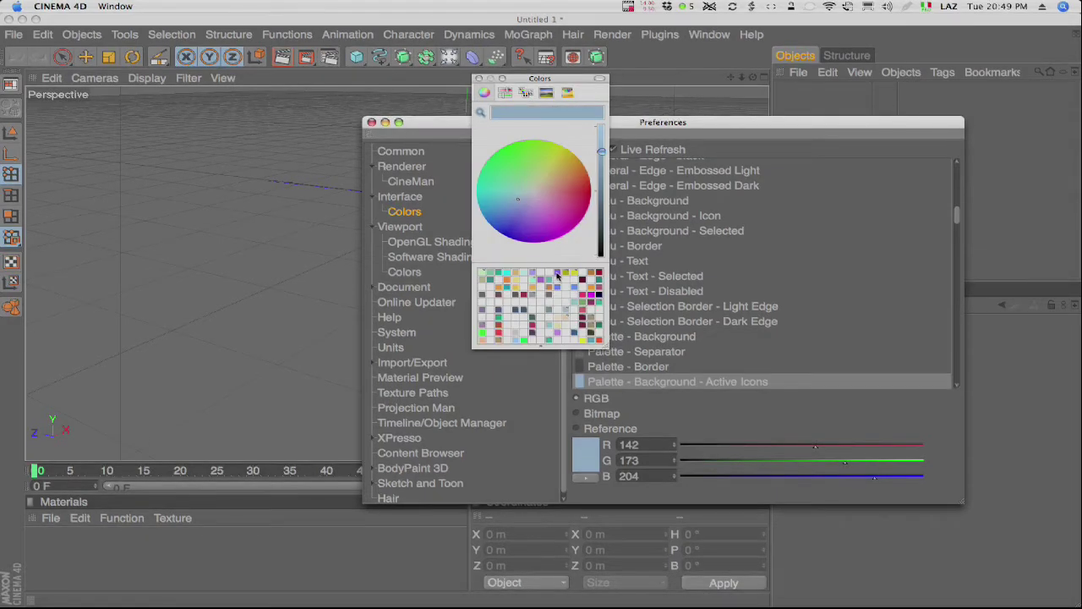
{"action": "left_click", "coordinate": [557, 272]}
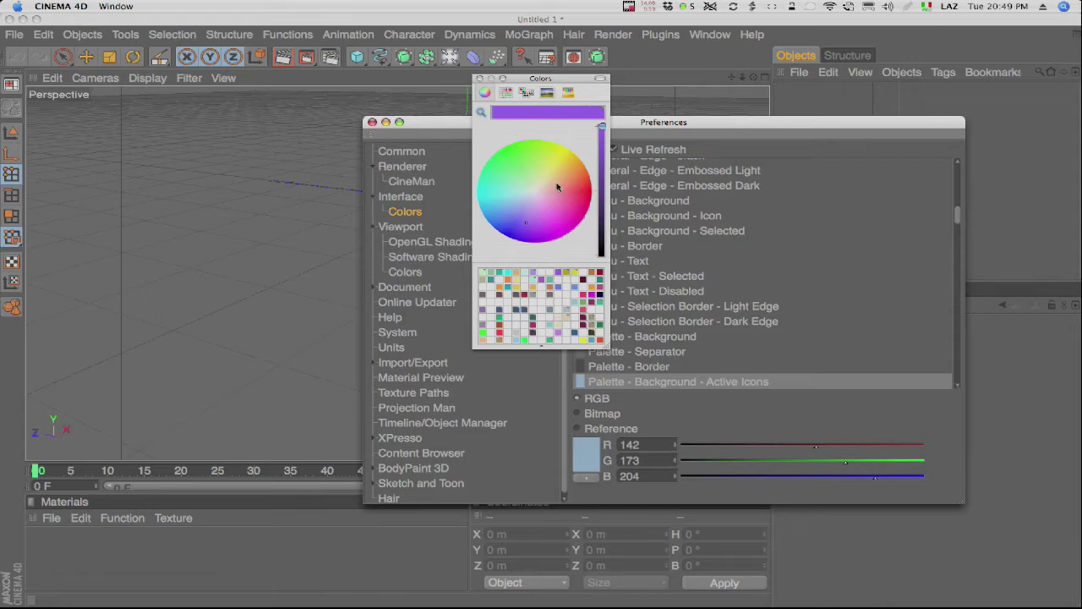
{"action": "left_click", "coordinate": [561, 185]}
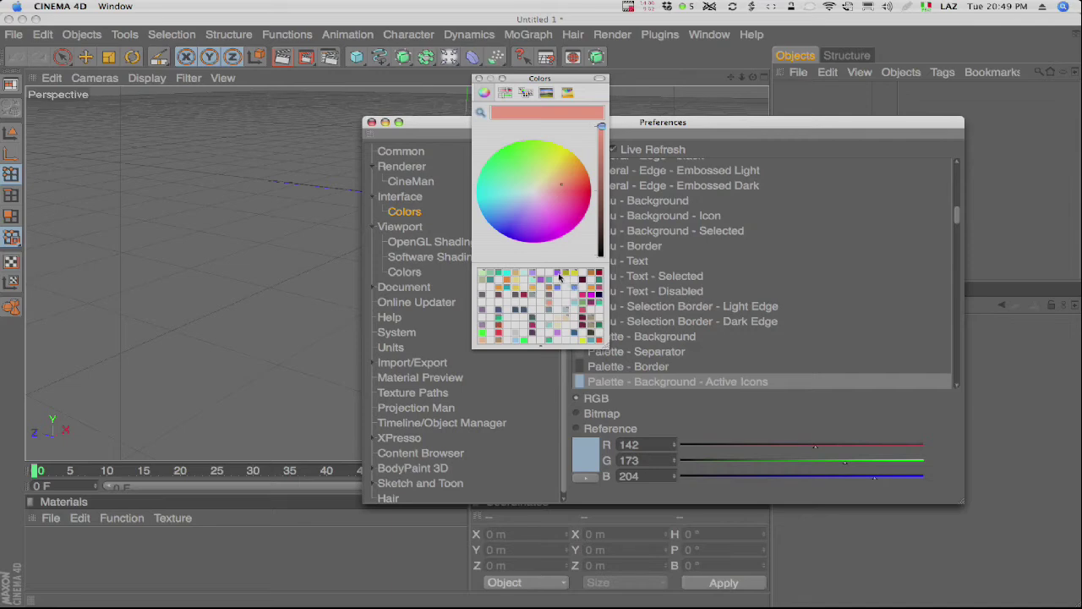
{"action": "left_click", "coordinate": [558, 274]}
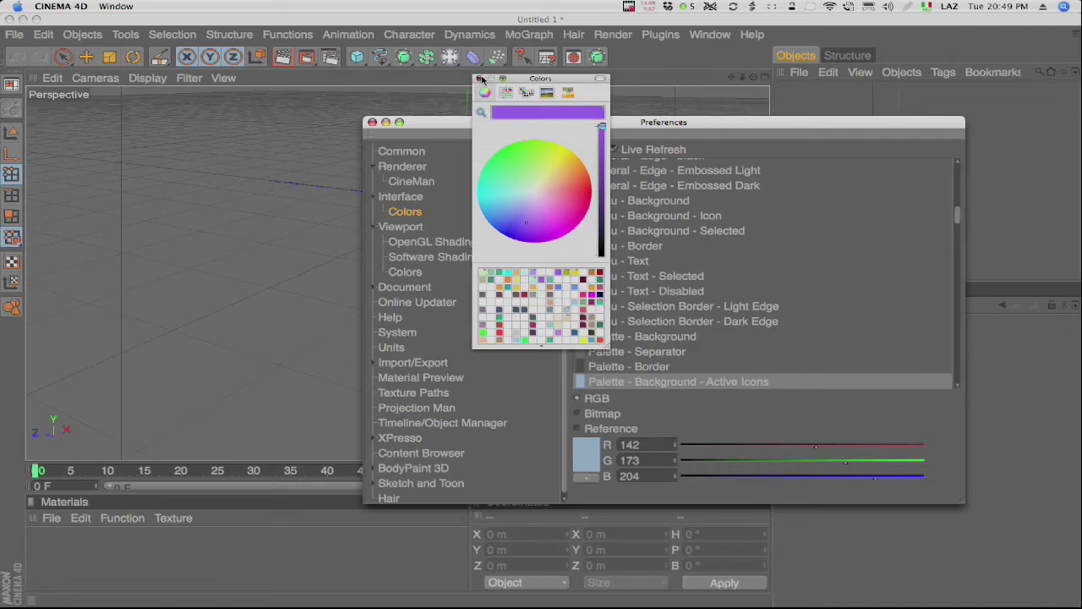
{"action": "left_click", "coordinate": [479, 78]}
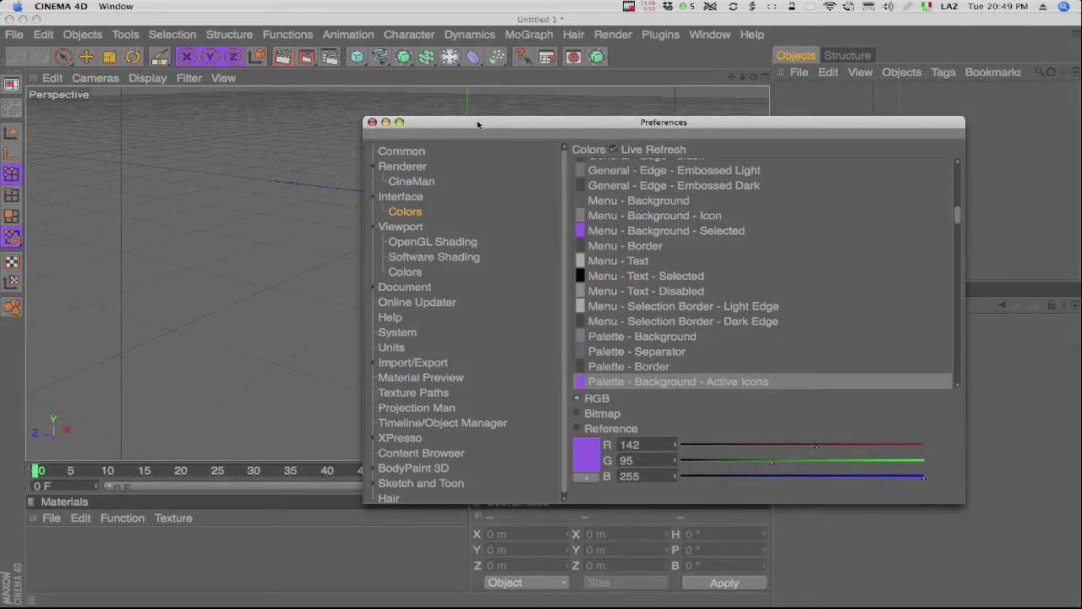
Reposition, minimise and restore the Preferences window, then close it.
{"action": "mouse_move", "coordinate": [477, 124]}
{"action": "left_mouse_down"}
{"action": "mouse_move", "coordinate": [227, 97]}
{"action": "mouse_move", "coordinate": [565, 135]}
{"action": "left_mouse_up"}
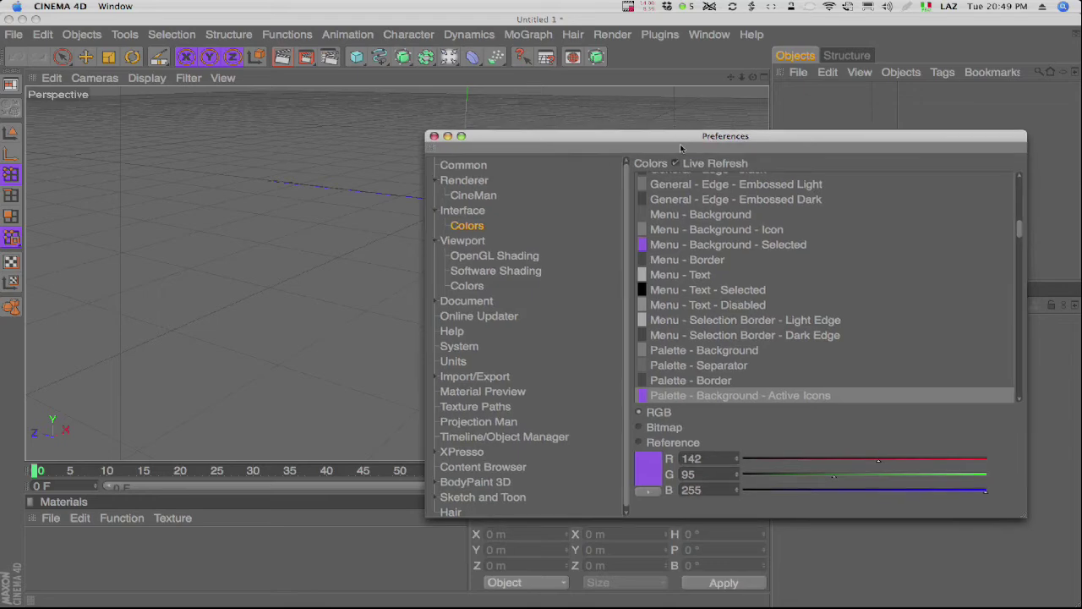
{"action": "left_click_drag", "start_coordinate": [682, 135], "coordinate": [721, 310]}
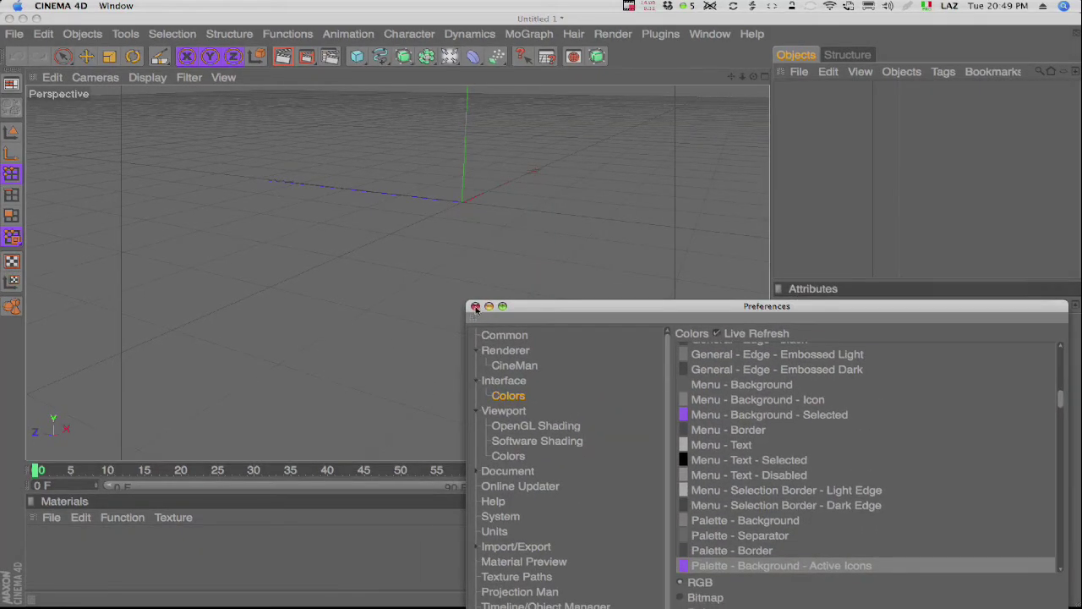
{"action": "left_click", "coordinate": [475, 307]}
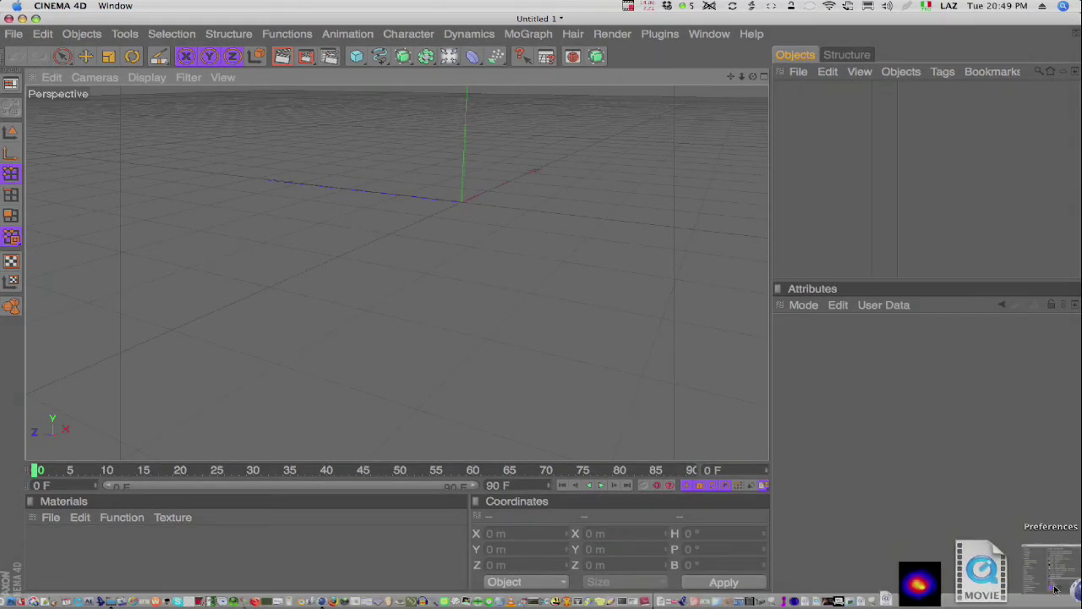
{"action": "left_click", "coordinate": [1054, 584]}
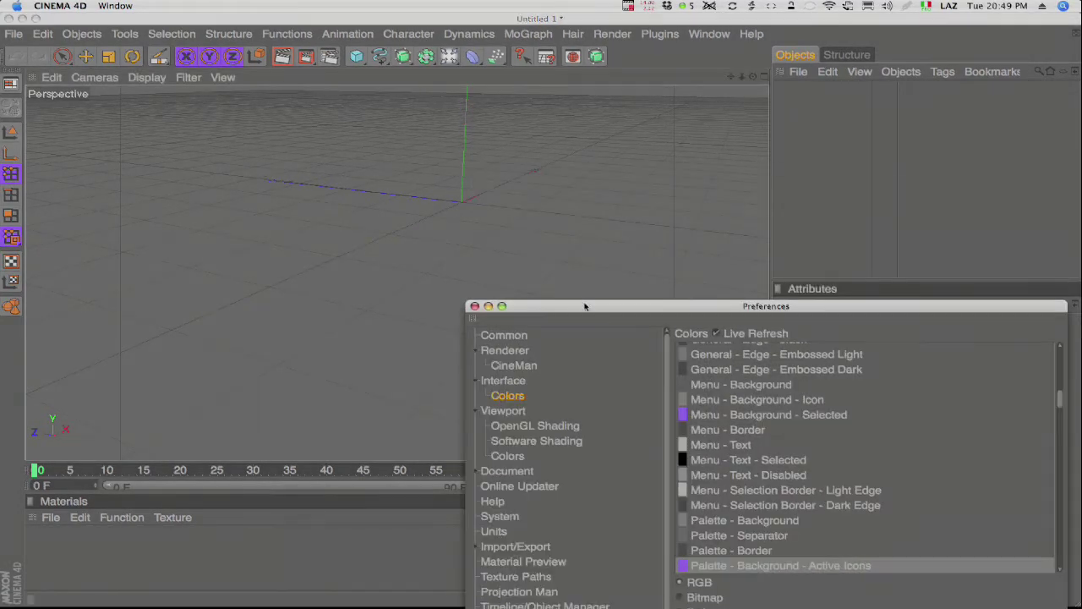
{"action": "left_click_drag", "start_coordinate": [584, 307], "coordinate": [499, 175]}
{"action": "left_click", "coordinate": [390, 174]}
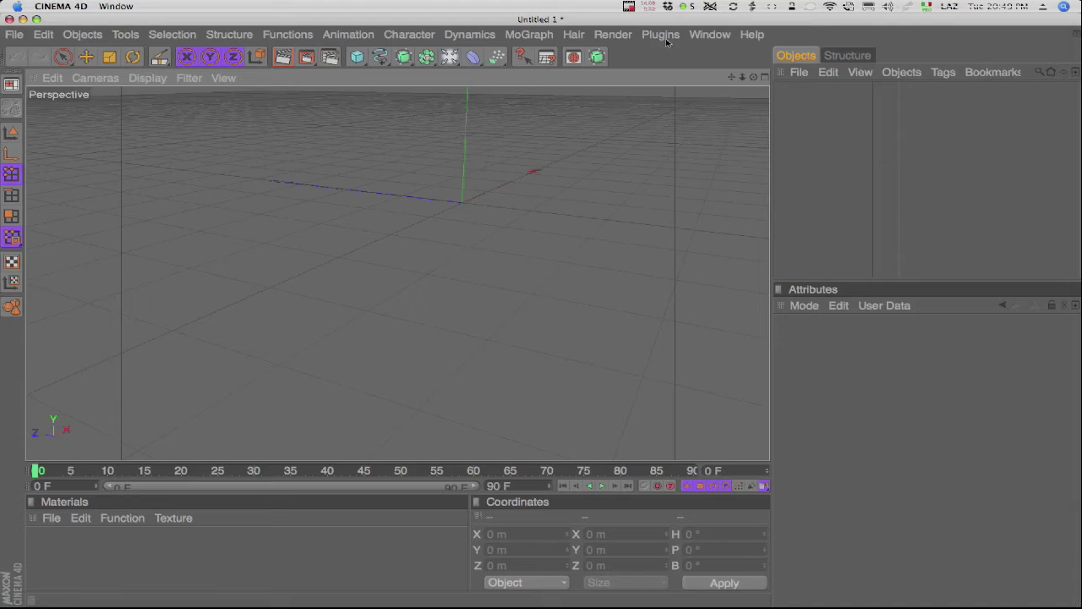
Explore the Window layout options and toggle palette editing mode.
{"action": "left_click", "coordinate": [710, 37]}
{"action": "mouse_move", "coordinate": [725, 56]}
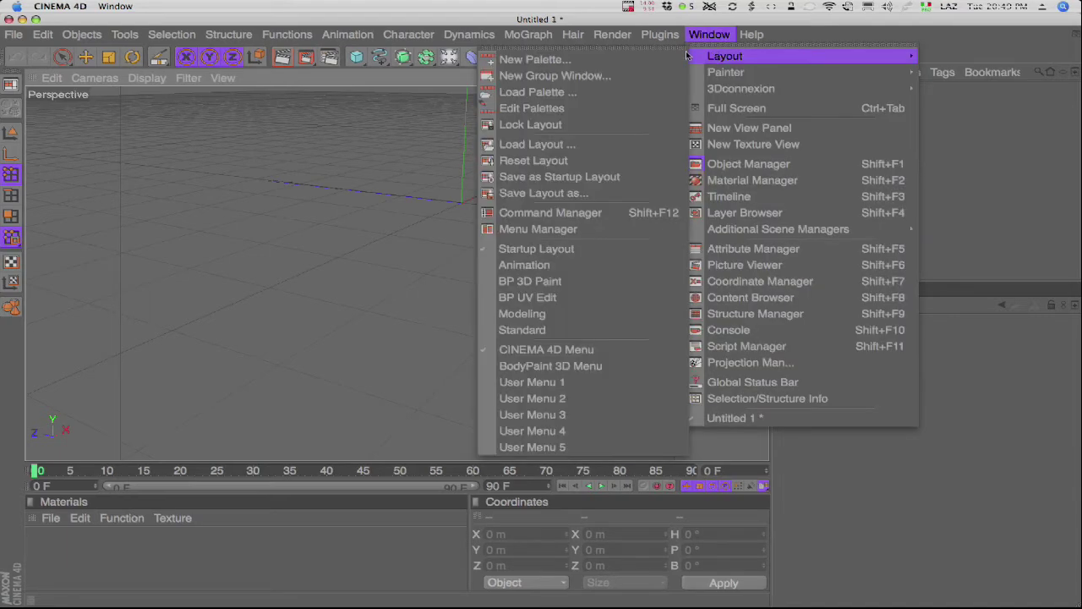
{"action": "left_click", "coordinate": [628, 119]}
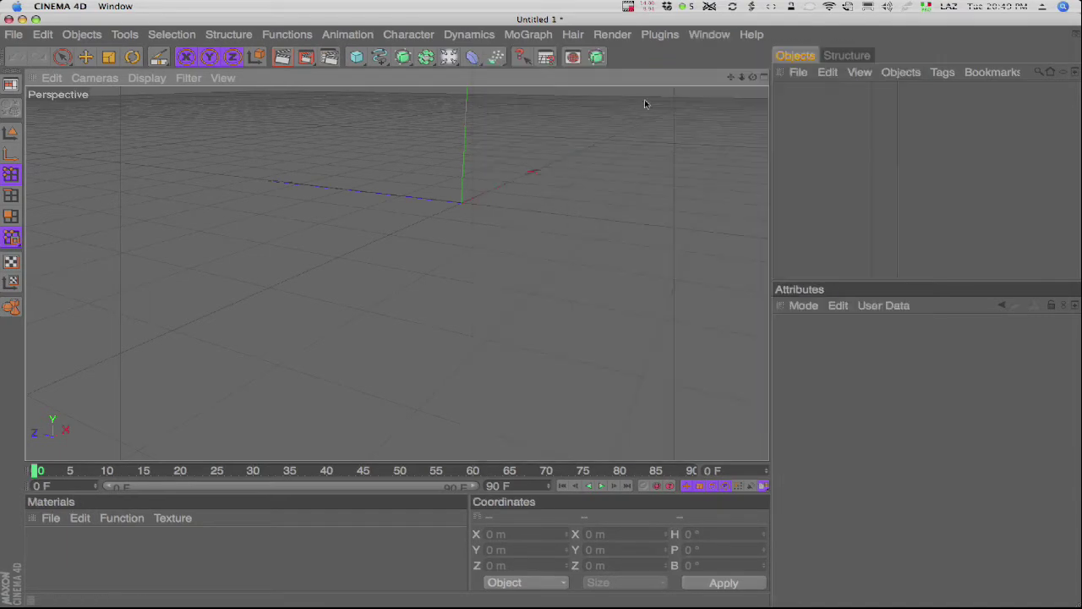
{"action": "left_click", "coordinate": [715, 35]}
{"action": "mouse_move", "coordinate": [725, 56]}
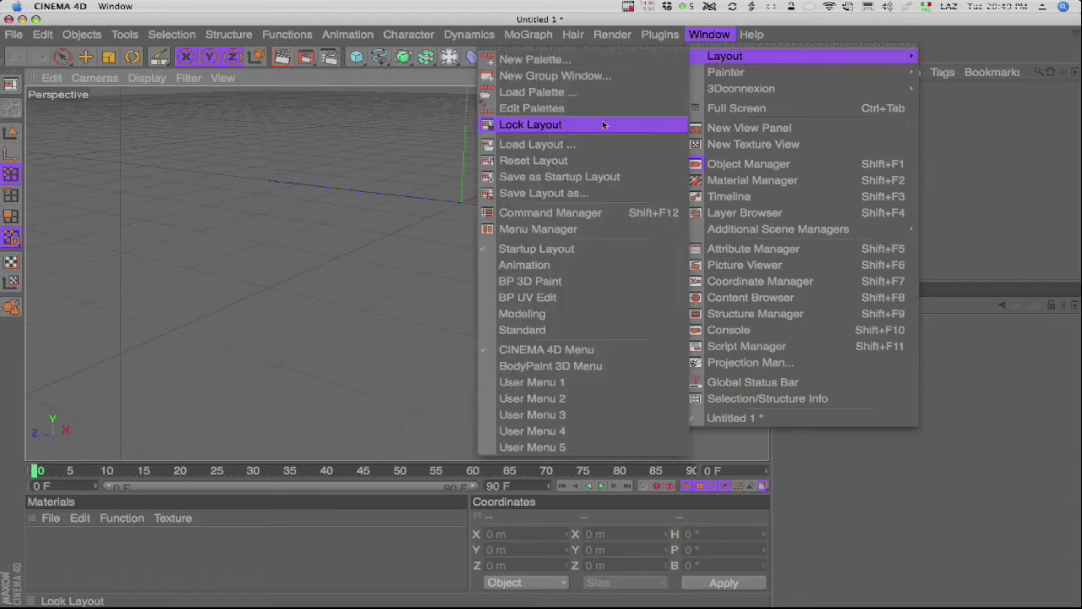
{"action": "left_click", "coordinate": [604, 108]}
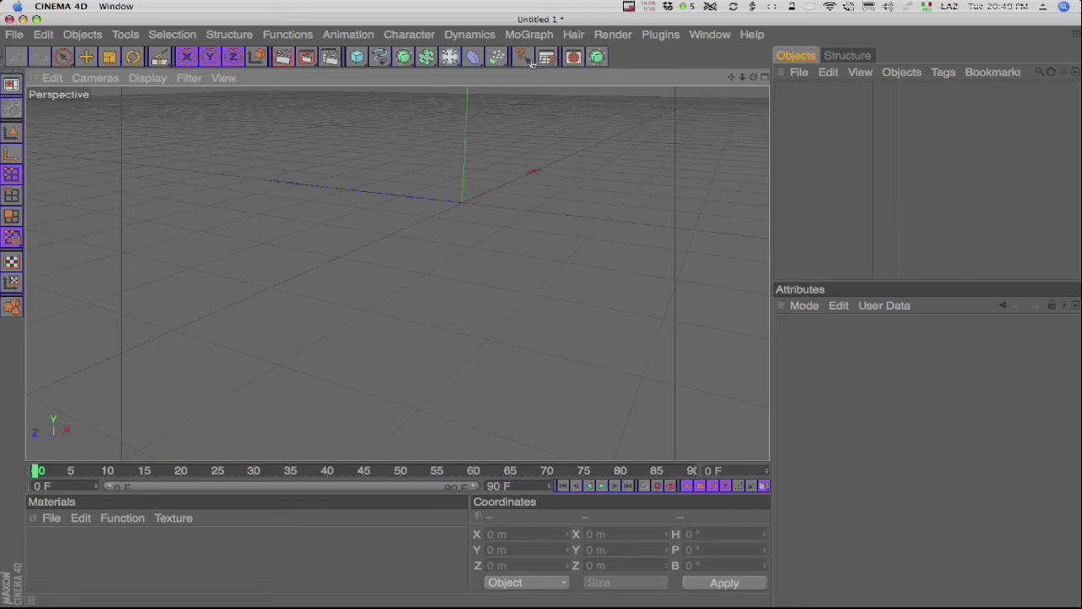
{"action": "left_click", "coordinate": [716, 34]}
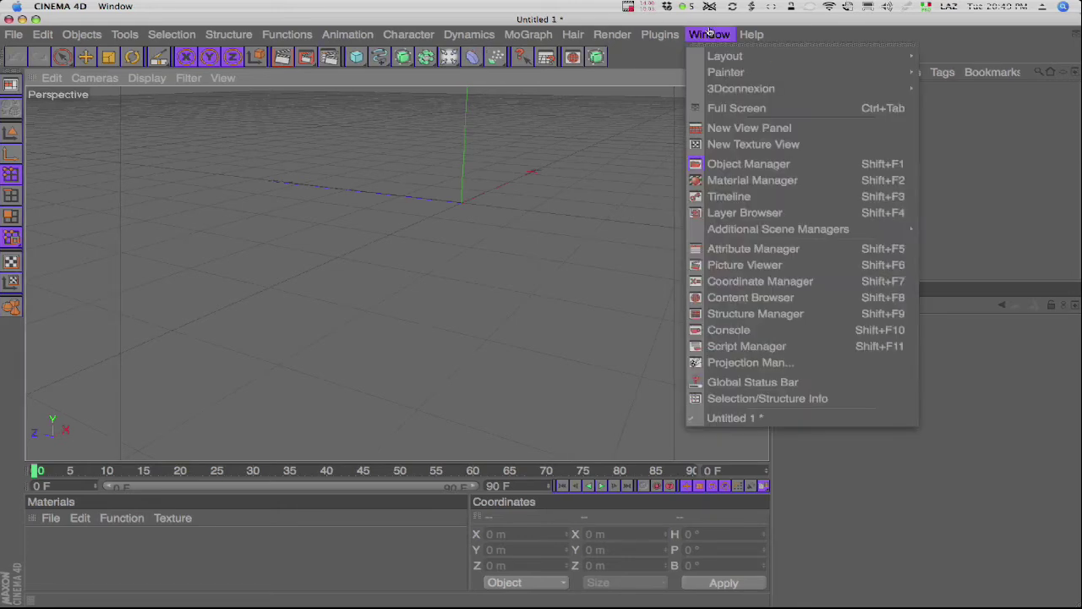
{"action": "mouse_move", "coordinate": [725, 56]}
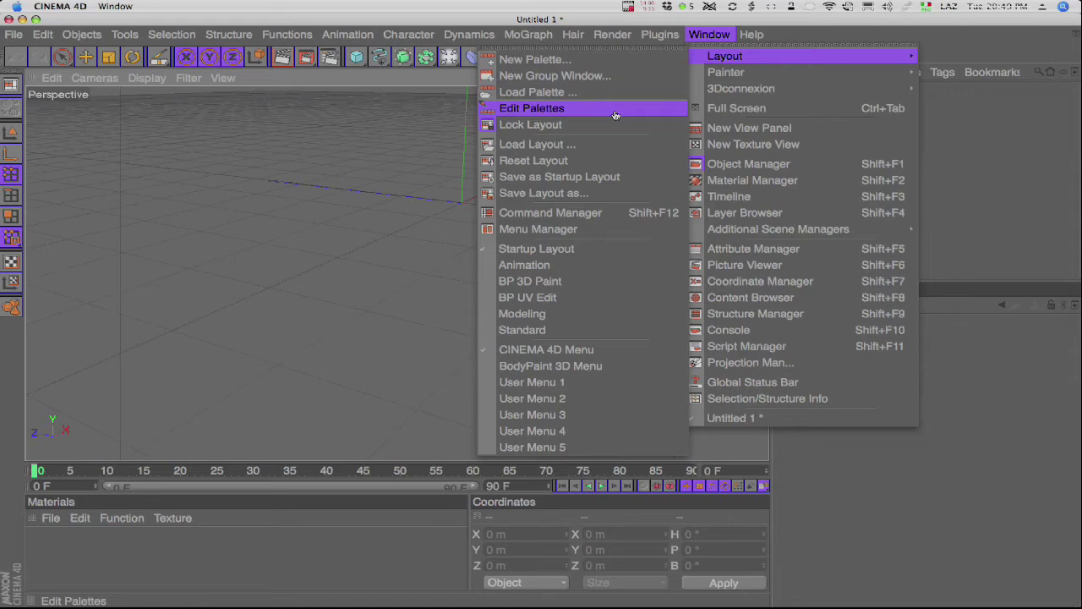
{"action": "left_click", "coordinate": [615, 113]}
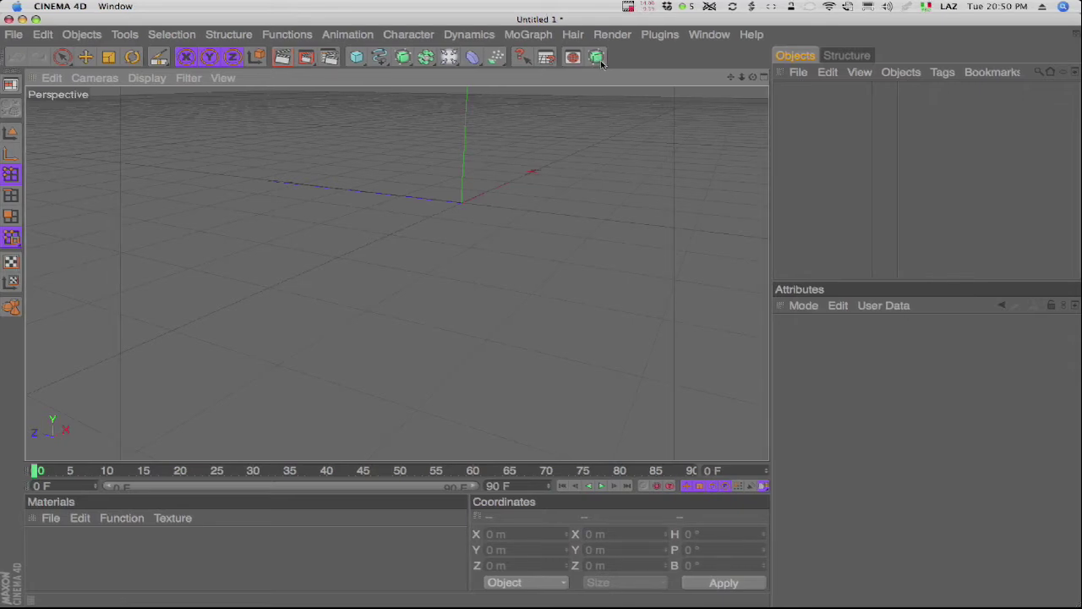
Add a 200 m cube from the primitives palette and make it editable with C.
{"action": "left_click", "coordinate": [355, 58]}
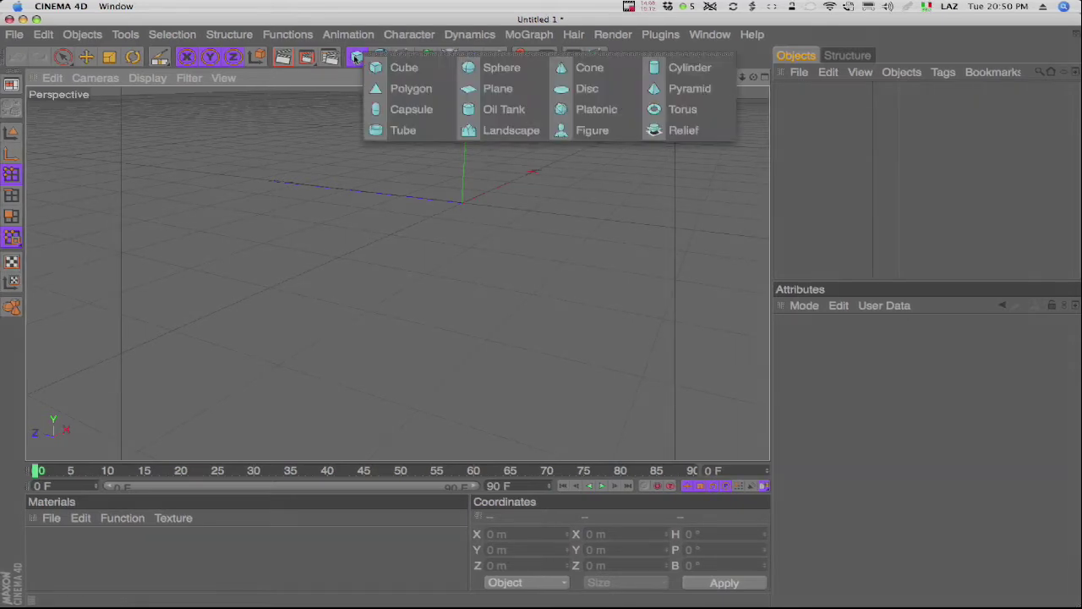
{"action": "left_click", "coordinate": [378, 68]}
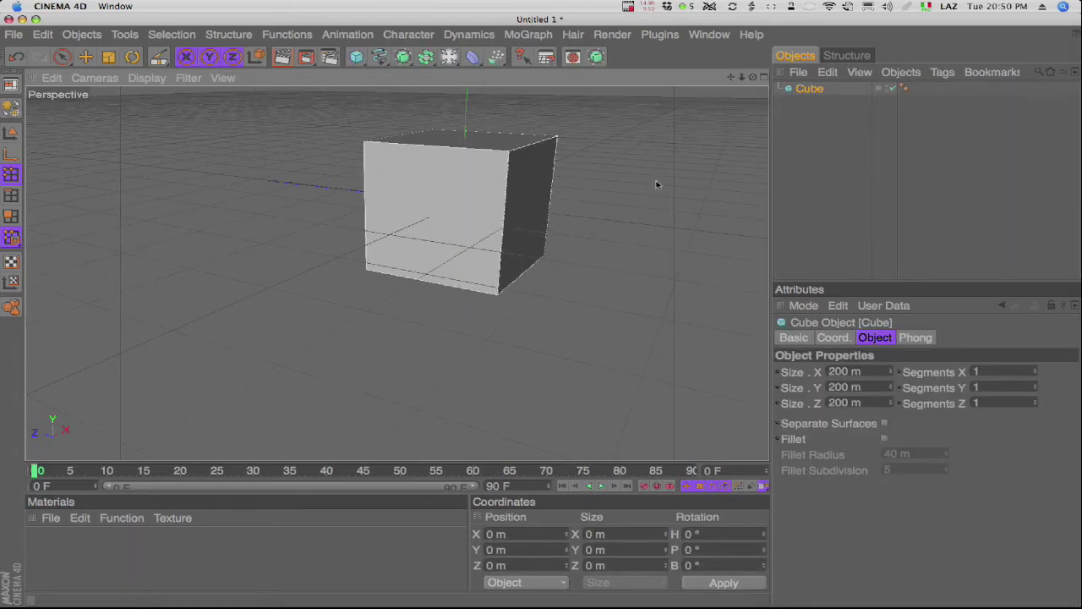
{"action": "left_click", "coordinate": [812, 92]}
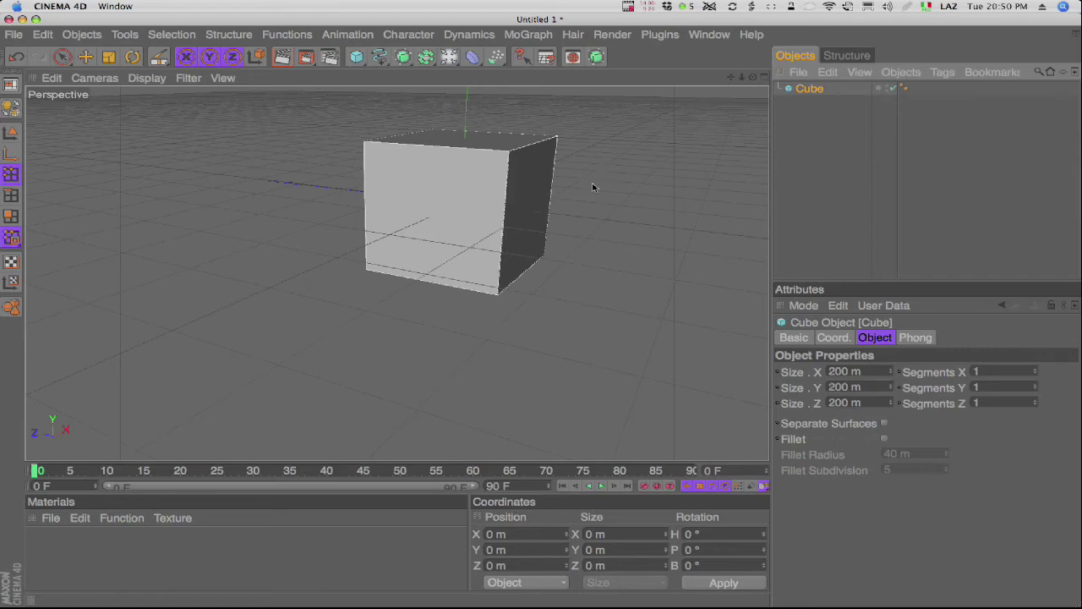
{"action": "key", "text": "c"}
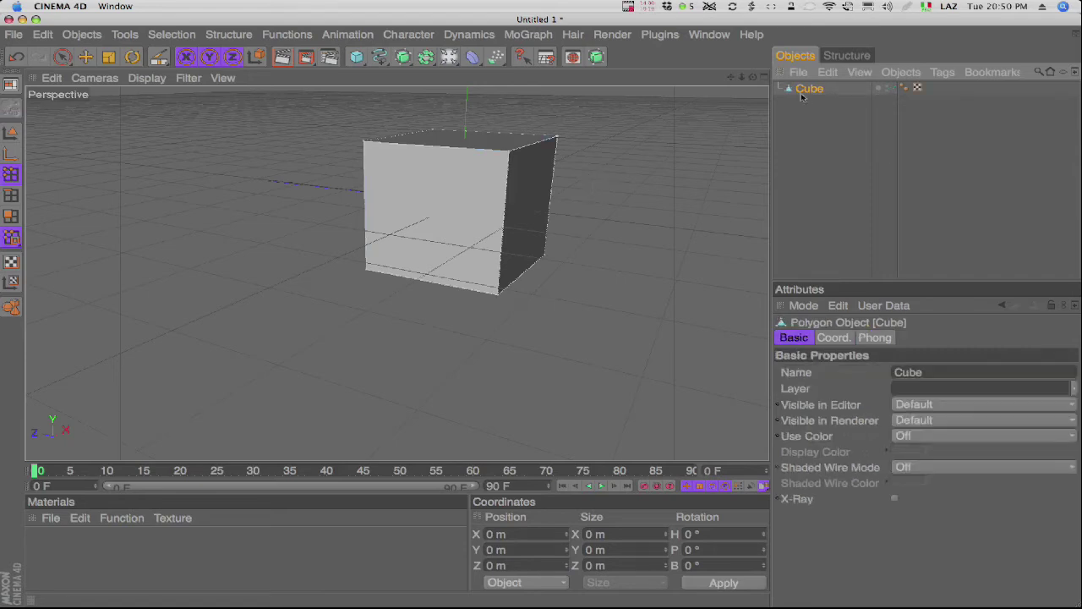
{"action": "left_click", "coordinate": [403, 57]}
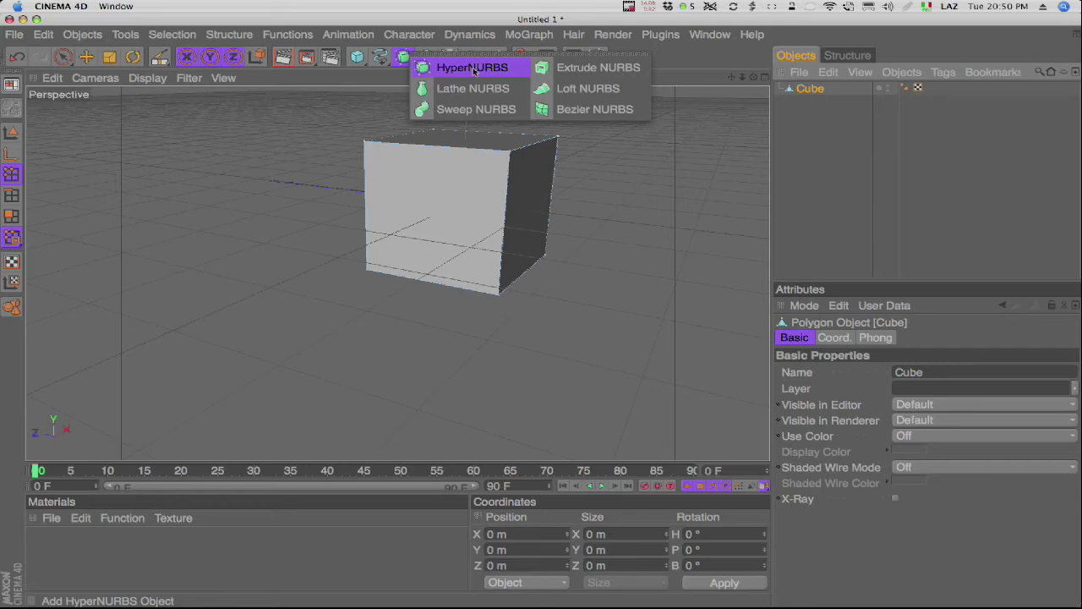
Add a HyperNURBS, fail to nest the cube under it by dragging, and delete it.
{"action": "left_click", "coordinate": [472, 69]}
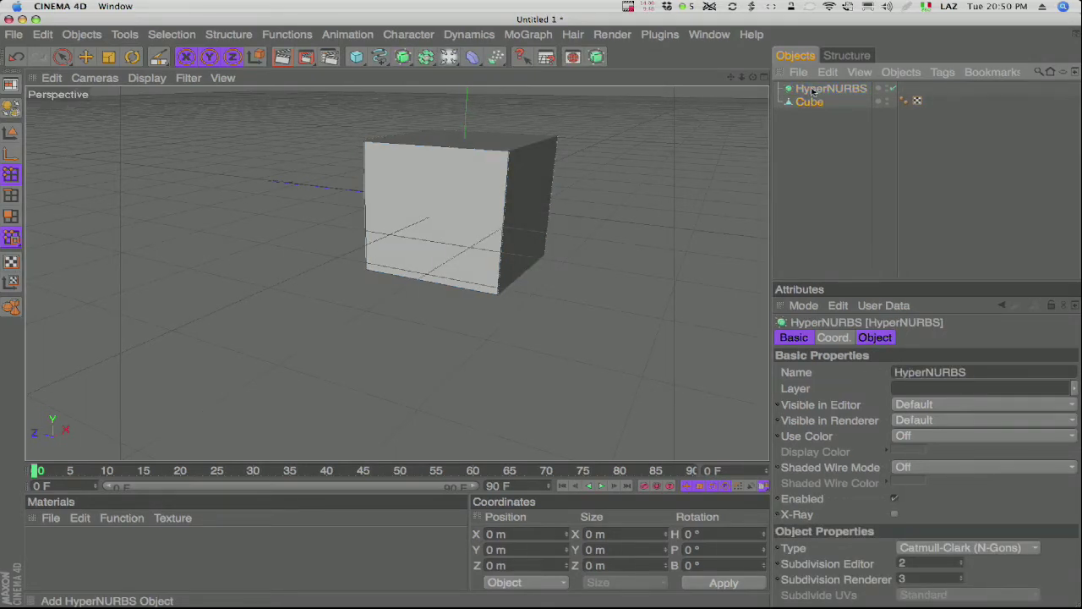
{"action": "left_click_drag", "start_coordinate": [818, 102], "coordinate": [821, 95]}
{"action": "left_click", "coordinate": [787, 153]}
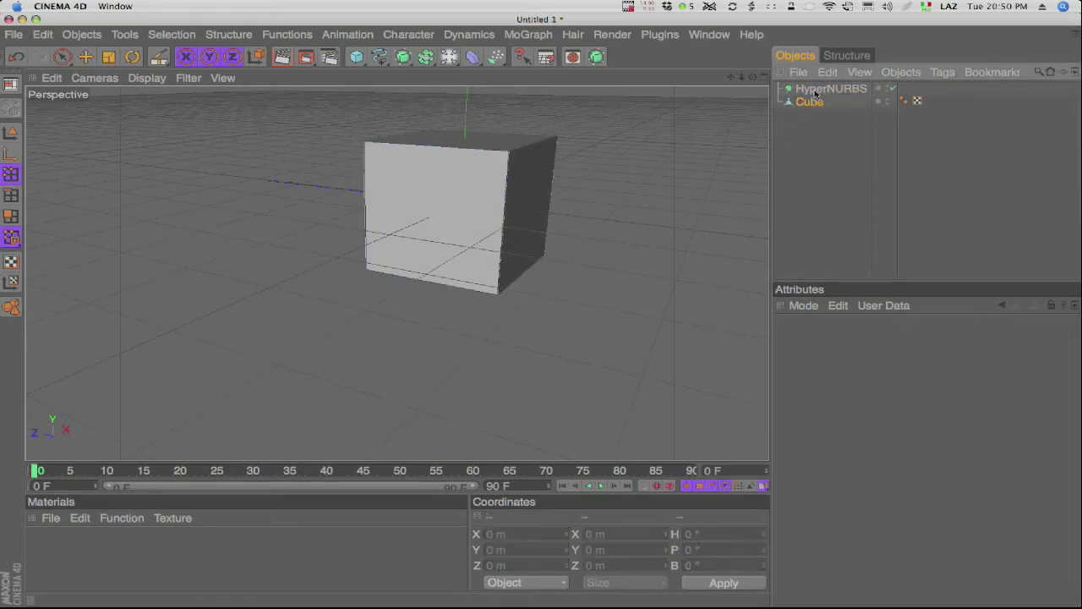
{"action": "mouse_move", "coordinate": [818, 93]}
{"action": "left_mouse_down"}
{"action": "mouse_move", "coordinate": [789, 103]}
{"action": "mouse_move", "coordinate": [822, 95]}
{"action": "left_mouse_up"}
{"action": "left_click", "coordinate": [839, 88]}
{"action": "key", "text": "Delete"}
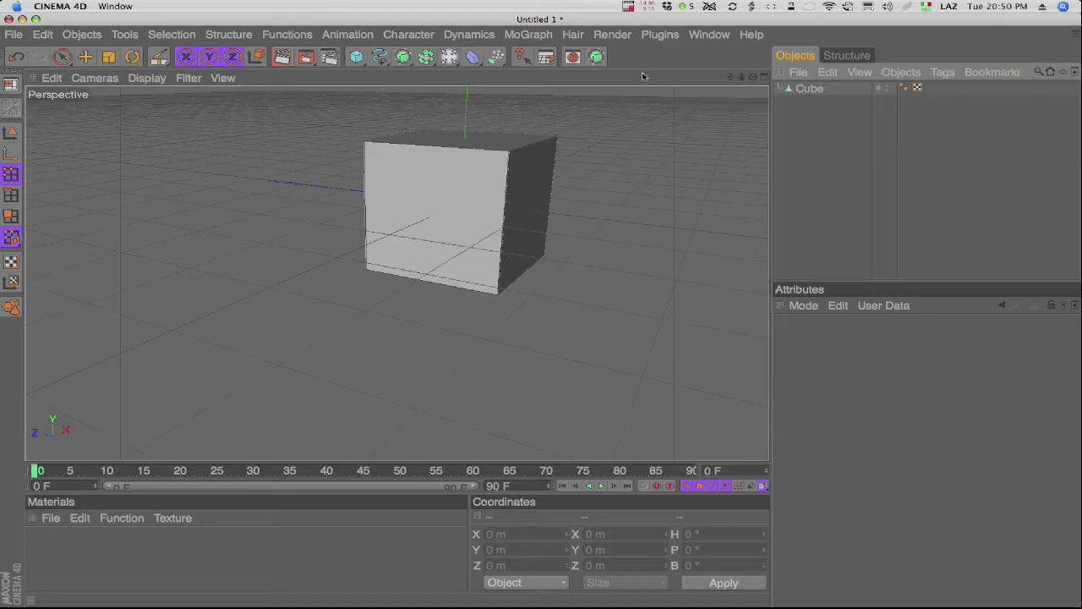
Wrap the selected cube in a new HyperNURBS parent, smoothing it into a sphere.
{"action": "left_click", "coordinate": [789, 89]}
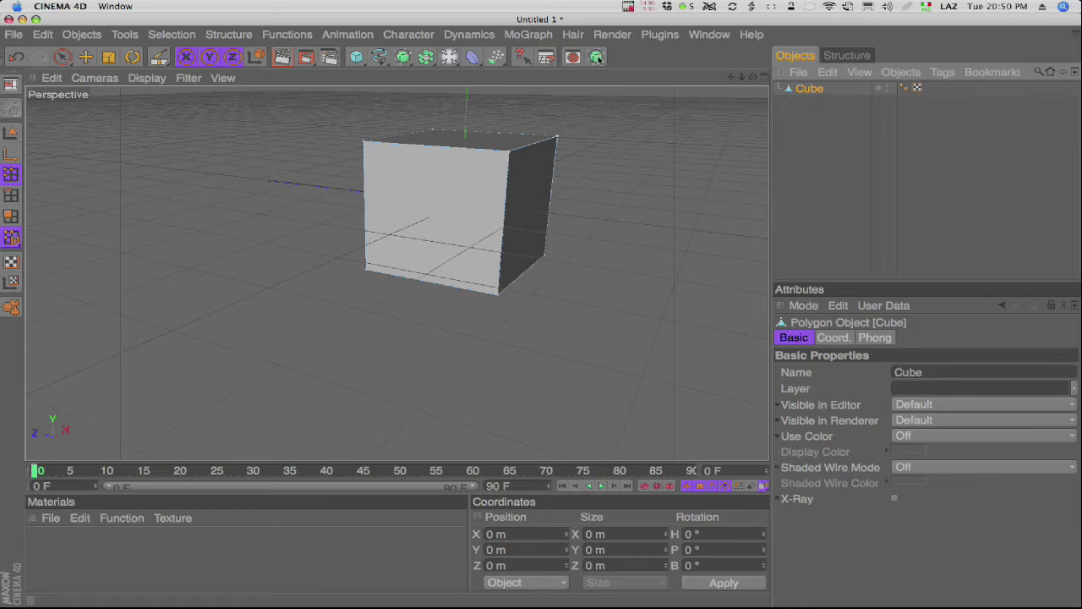
{"action": "left_click", "coordinate": [598, 56], "text": "alt"}
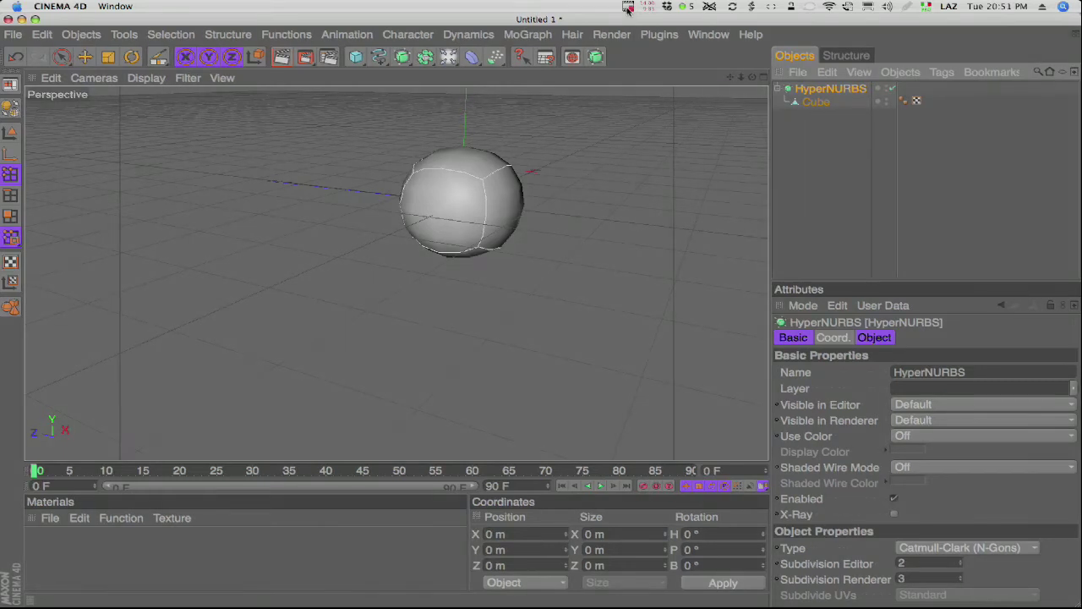
{"action": "left_click", "coordinate": [708, 36]}
{"action": "mouse_move", "coordinate": [724, 56]}
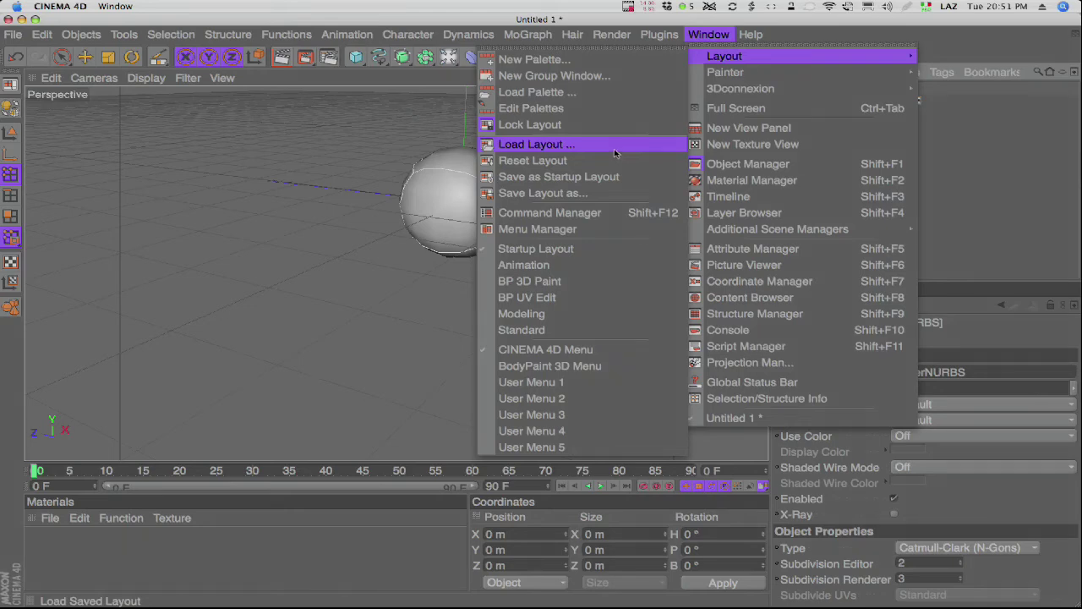
Open the Command Manager, enlarge it to show more columns, and filter it for 'cluster'.
{"action": "left_click", "coordinate": [615, 217]}
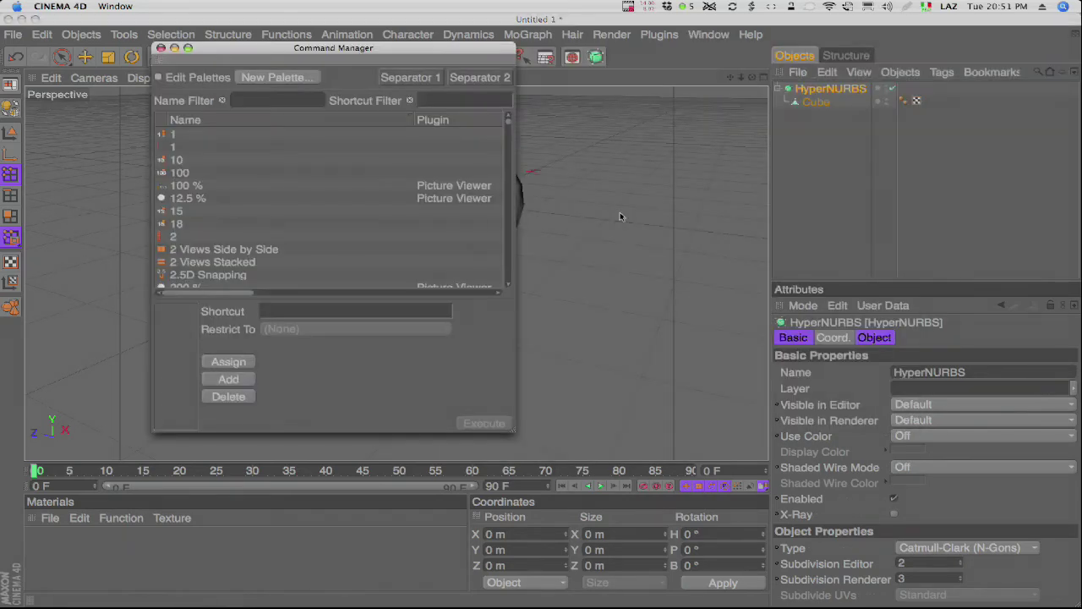
{"action": "left_click_drag", "start_coordinate": [678, 141], "coordinate": [697, 145]}
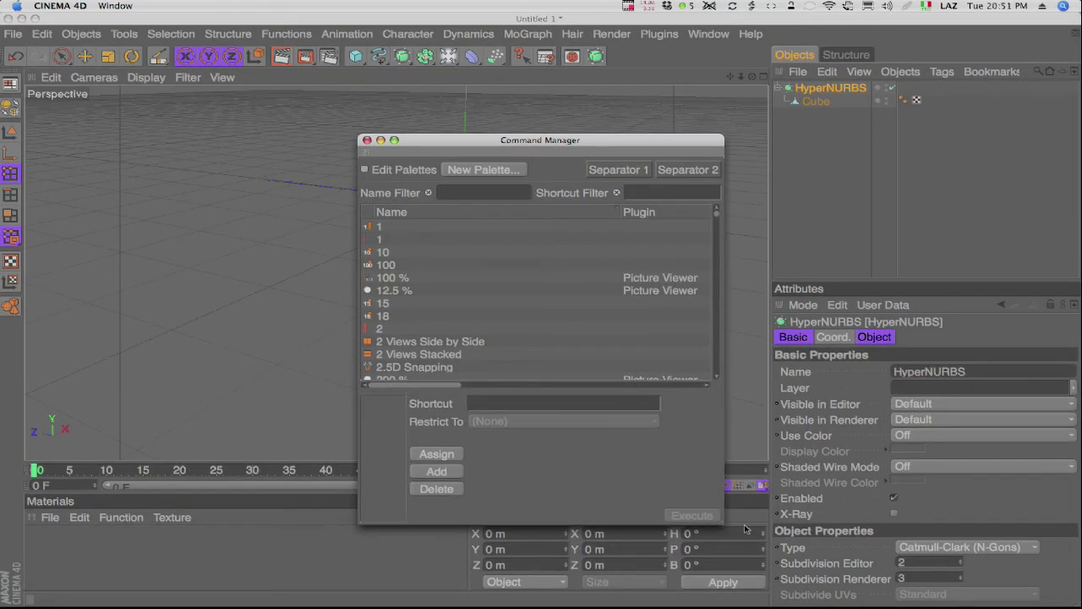
{"action": "left_click_drag", "start_coordinate": [723, 522], "coordinate": [927, 553]}
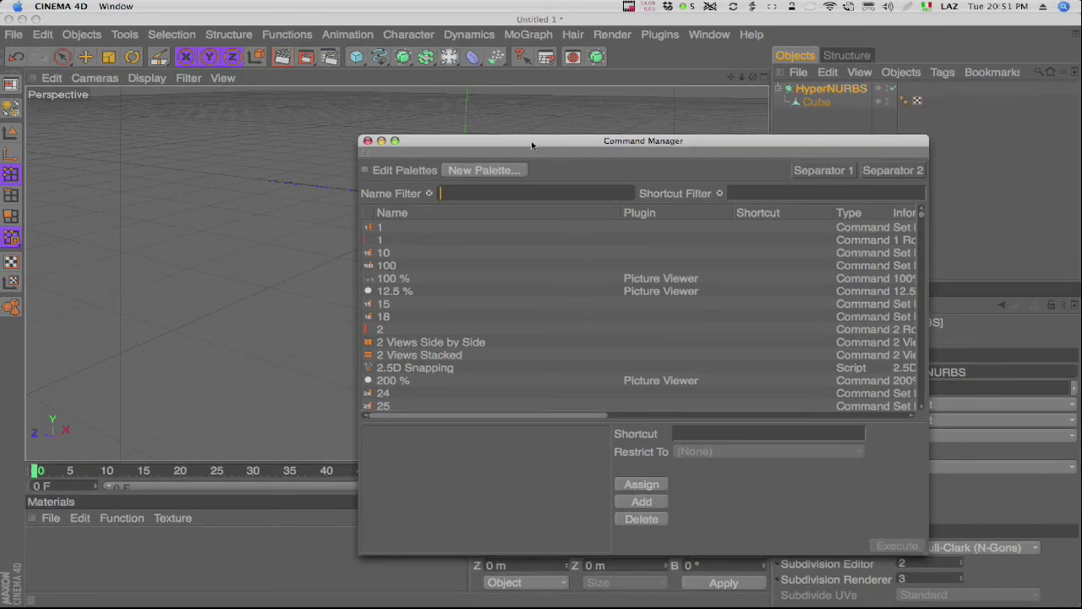
{"action": "left_click_drag", "start_coordinate": [532, 143], "coordinate": [461, 121]}
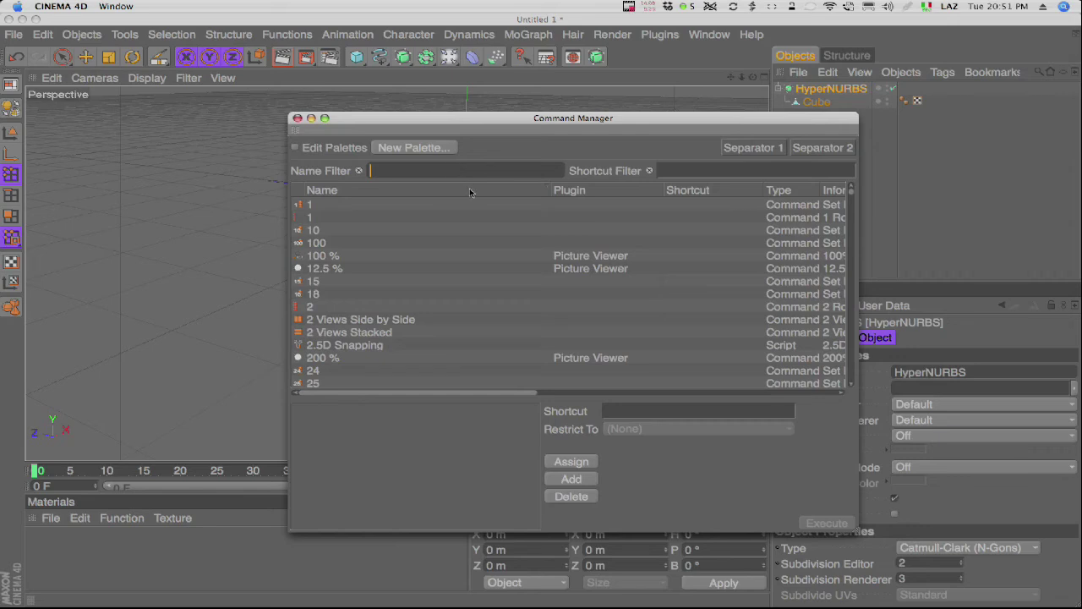
{"action": "type", "text": "clust"}
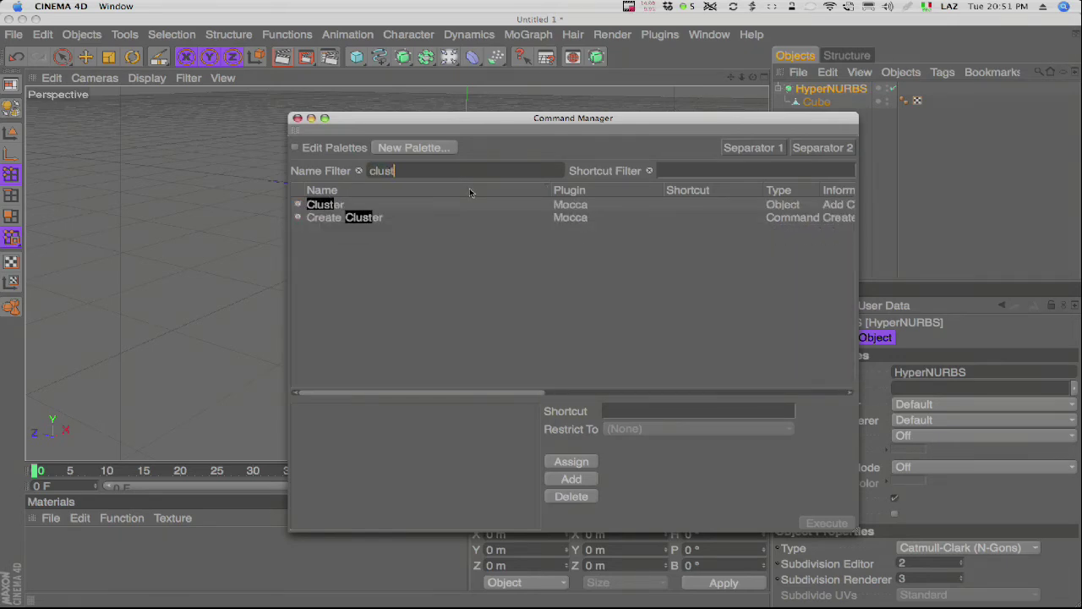
{"action": "type", "text": "er"}
{"action": "left_click_drag", "start_coordinate": [461, 123], "coordinate": [288, 132]}
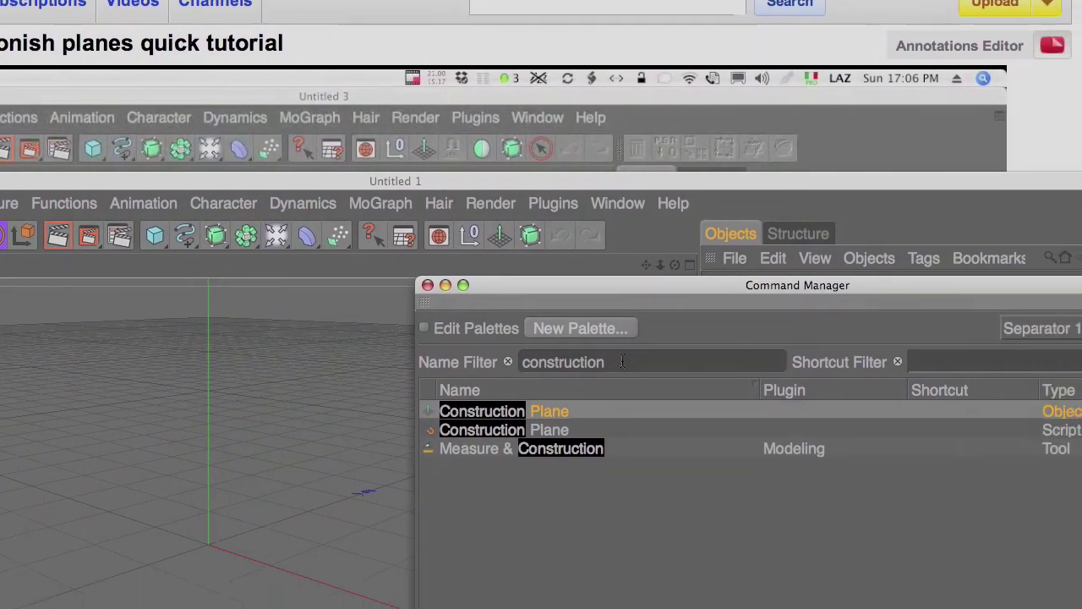
Filter the Command Manager for 'magnet' and select the Magnet tool to see its shortcut.
{"action": "double_click", "coordinate": [621, 361]}
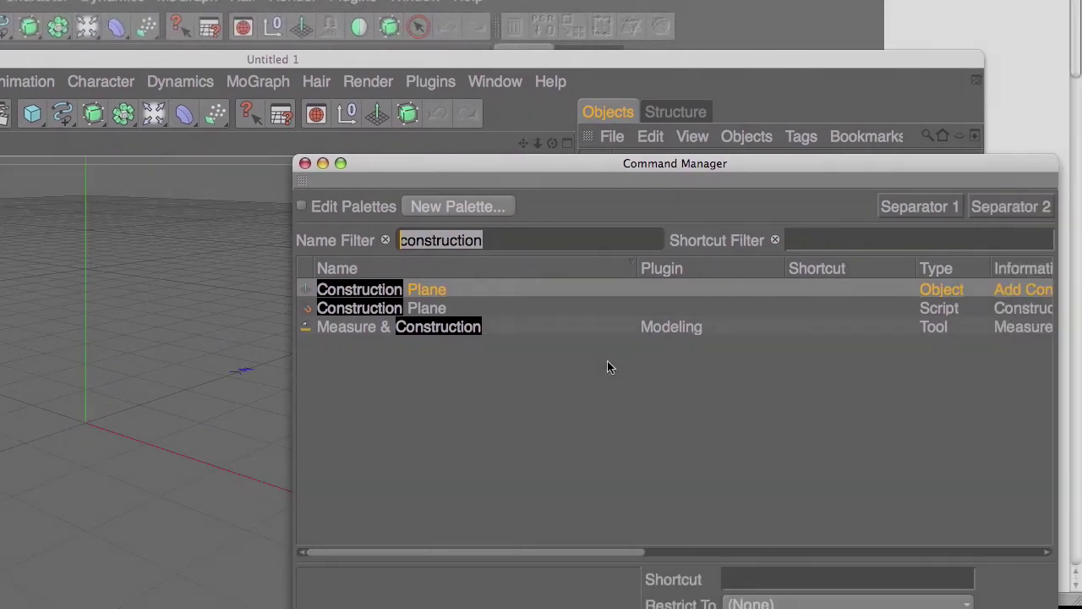
{"action": "type", "text": "ma"}
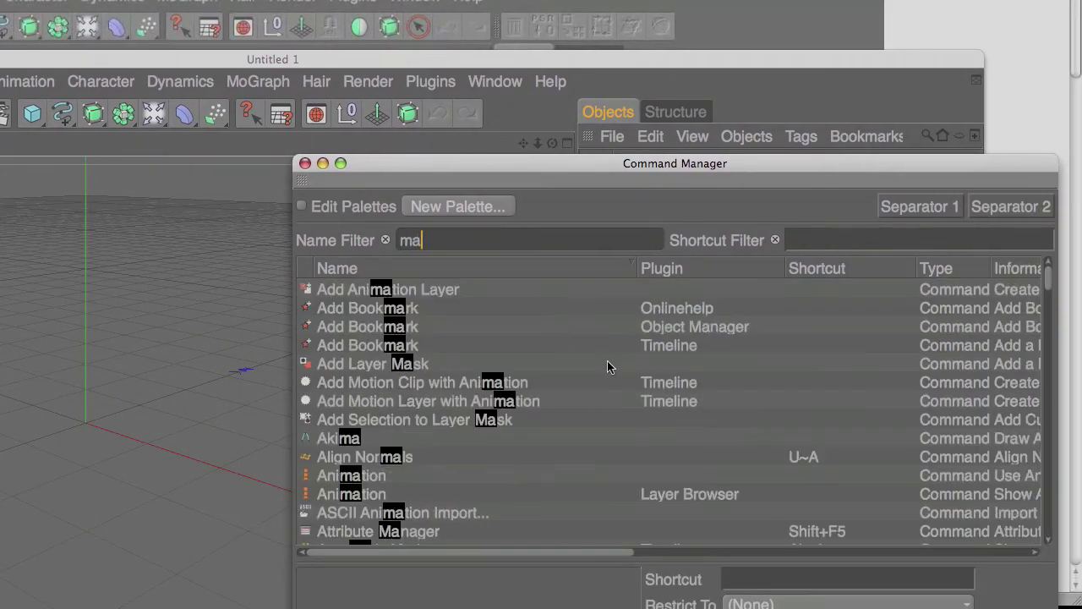
{"action": "type", "text": "gnet"}
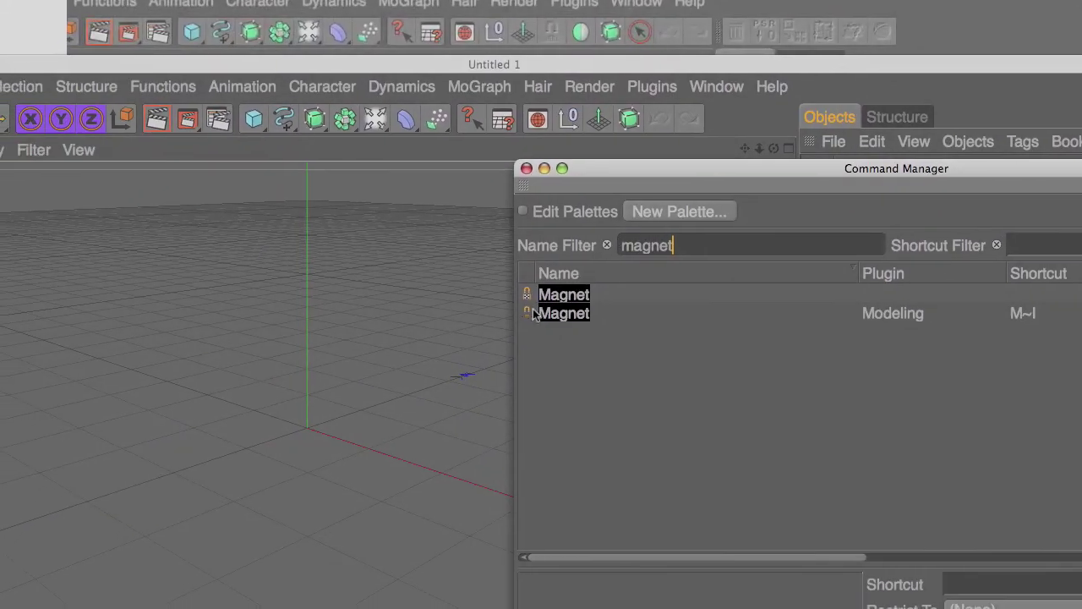
{"action": "left_click", "coordinate": [542, 309]}
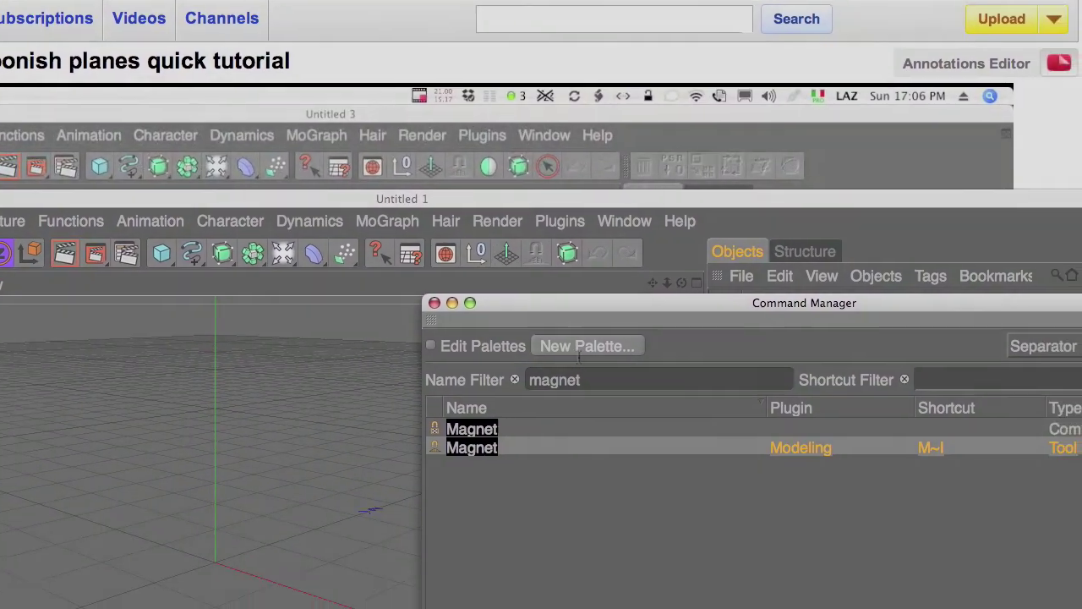
Filter for 'symmetry', drop Symmetry onto the toolbar palette, then filter for 'select'.
{"action": "key", "text": "Tab"}
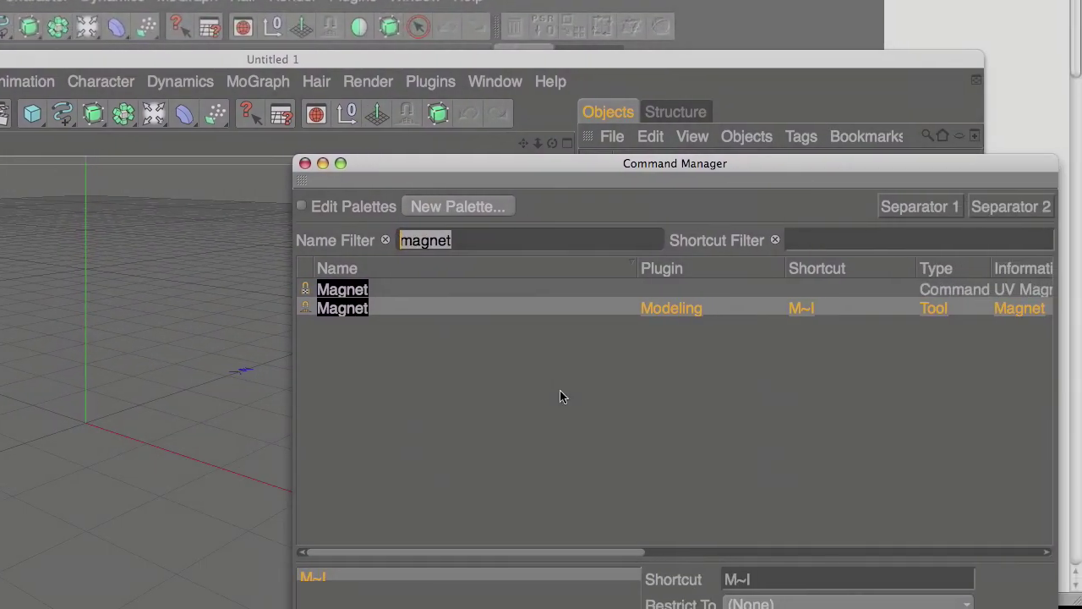
{"action": "type", "text": "symm"}
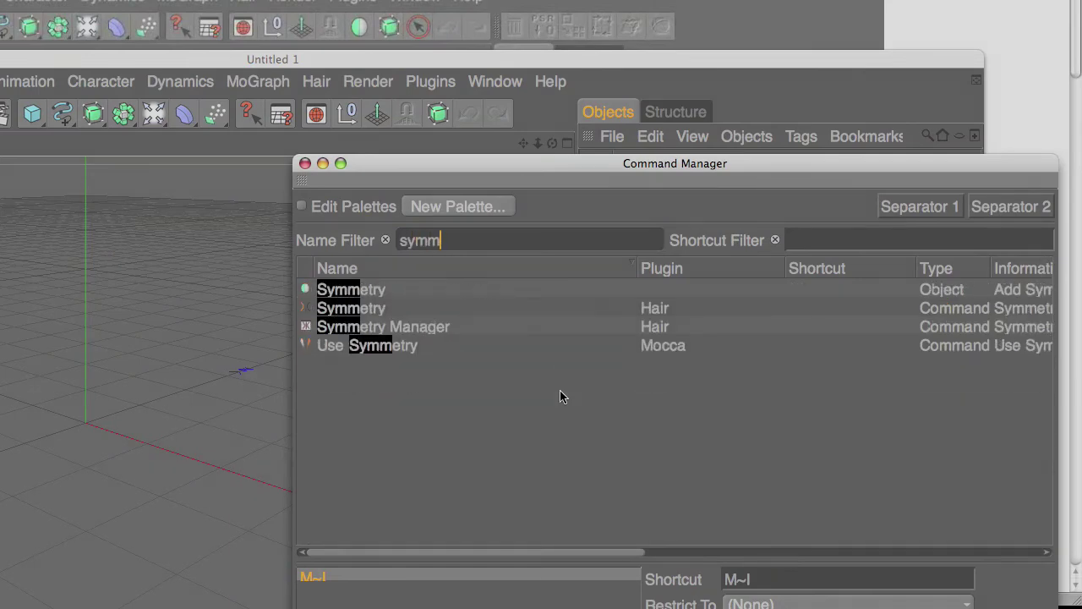
{"action": "type", "text": "etry"}
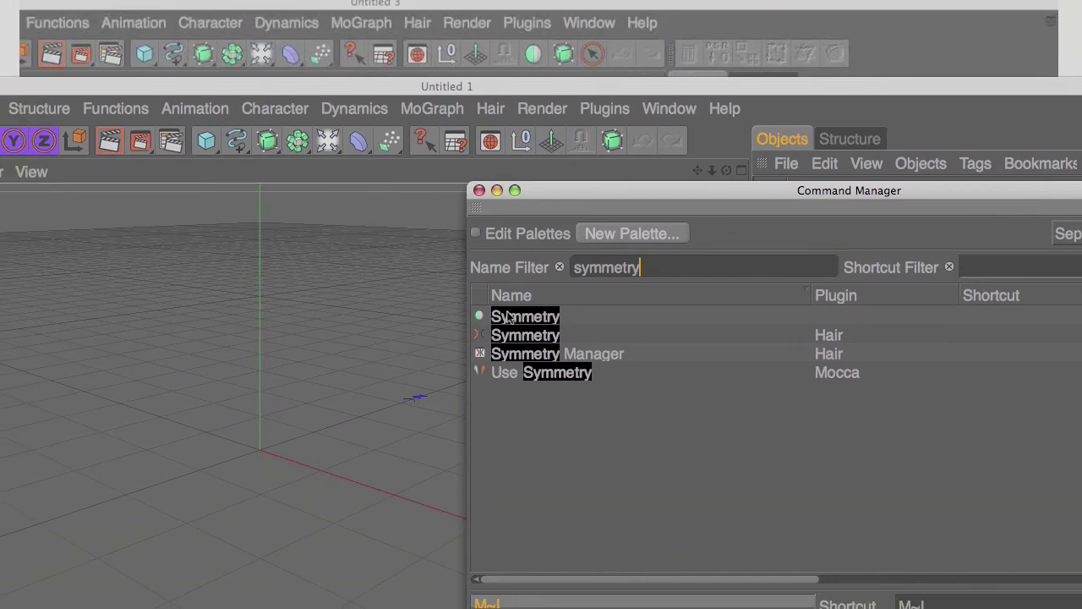
{"action": "left_click_drag", "start_coordinate": [510, 316], "coordinate": [553, 287]}
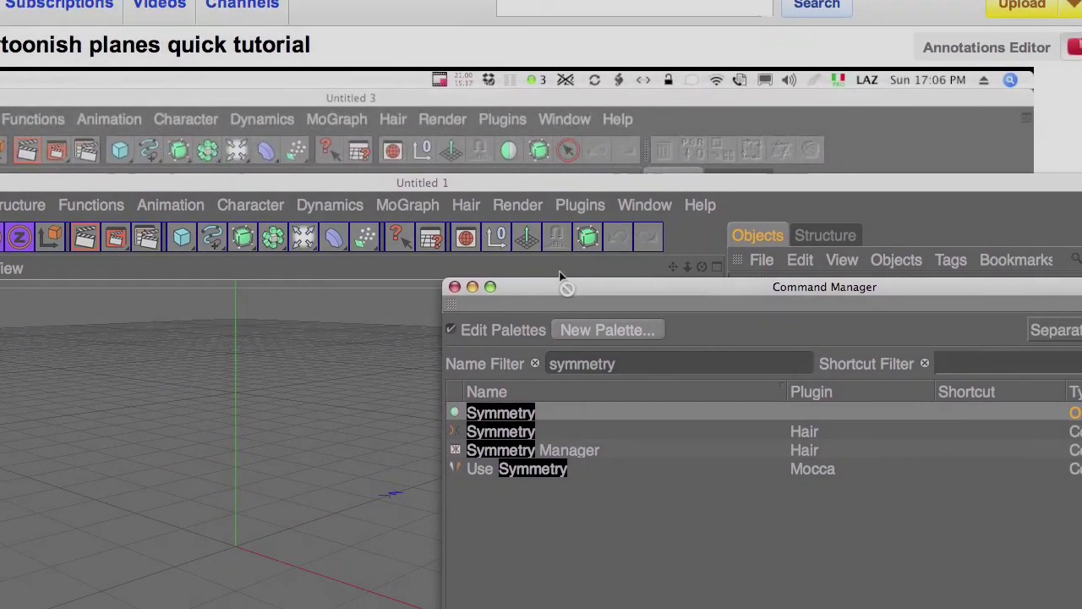
{"action": "left_click_drag", "start_coordinate": [553, 287], "coordinate": [554, 291]}
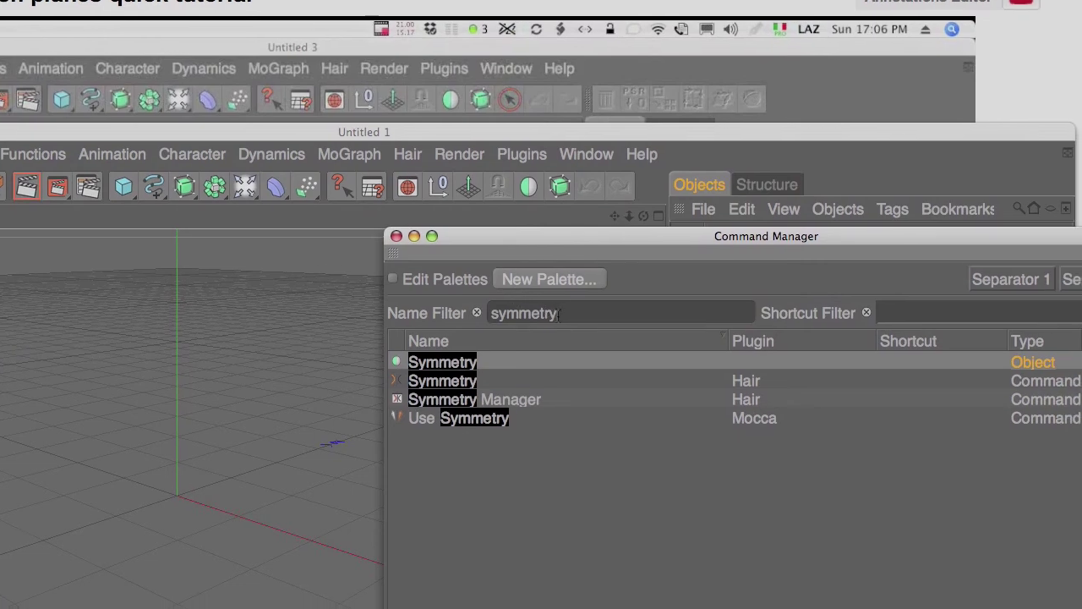
{"action": "left_click", "coordinate": [548, 334]}
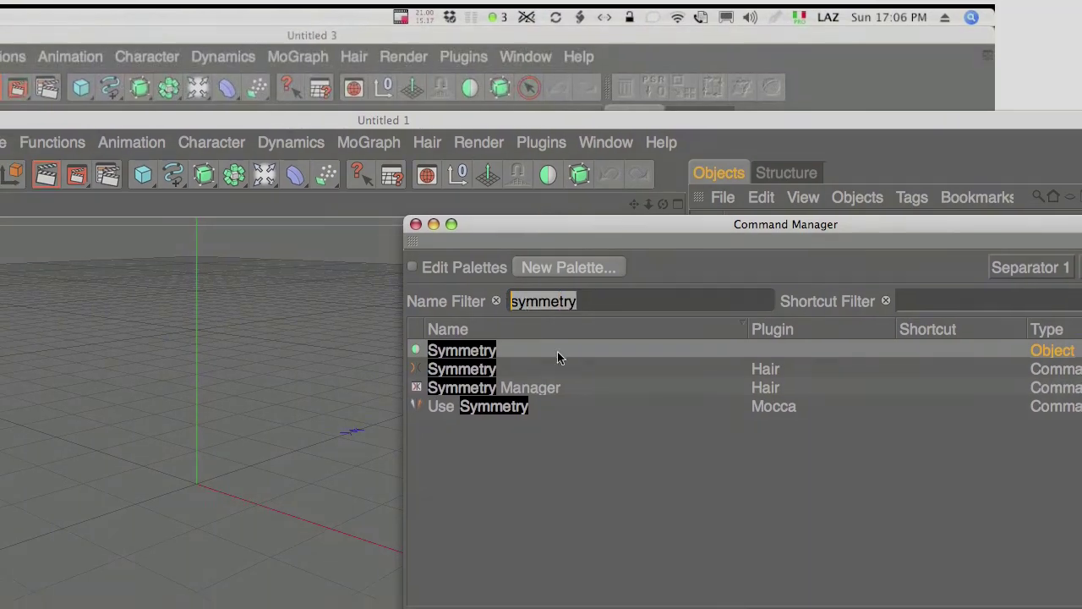
{"action": "type", "text": "se"}
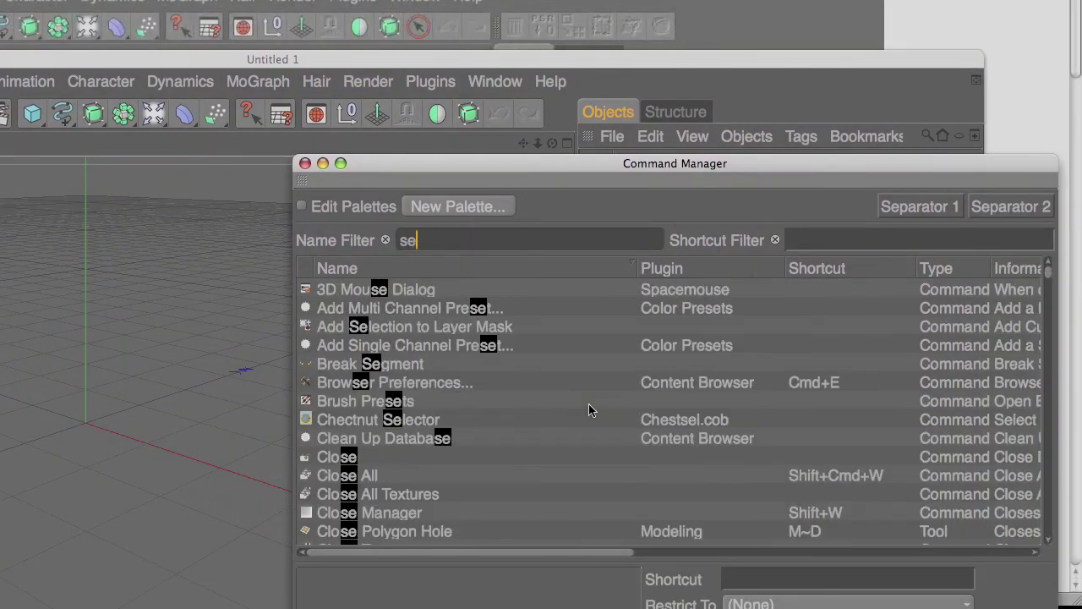
{"action": "type", "text": "lect"}
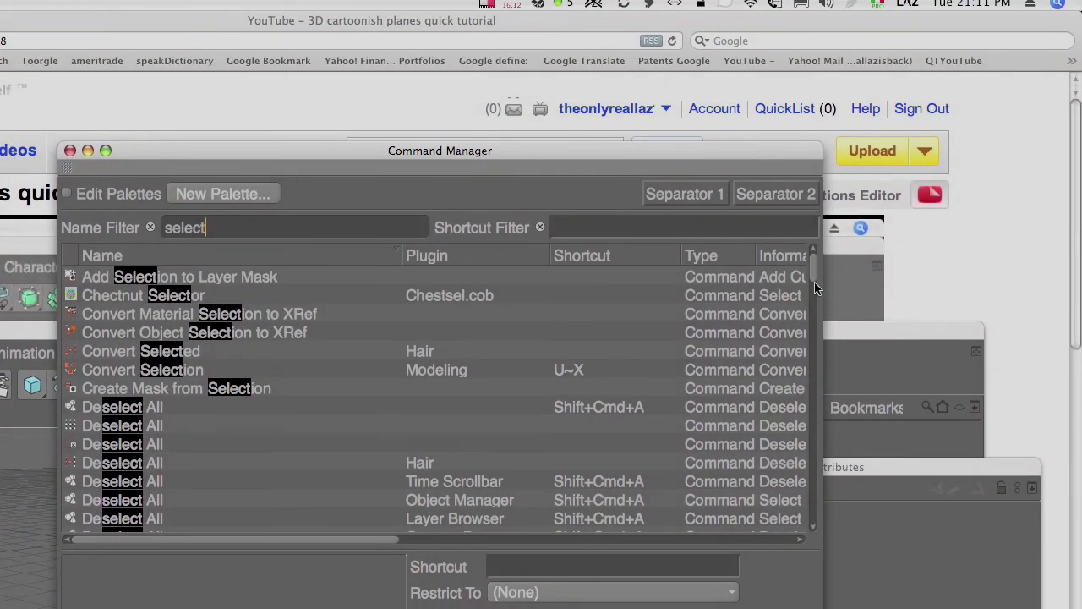
{"action": "scroll", "coordinate": [814, 304], "scroll_direction": "down", "scroll_amount": 3}
{"action": "scroll", "coordinate": [815, 311], "scroll_direction": "down", "scroll_amount": 1}
{"action": "scroll", "coordinate": [814, 311], "scroll_direction": "down", "scroll_amount": 3}
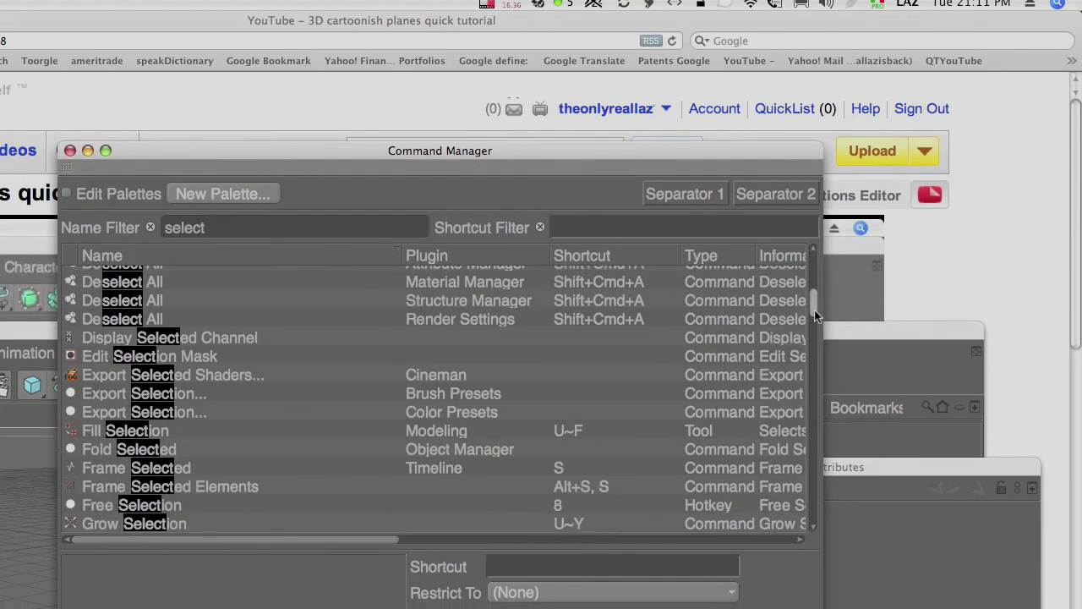
{"action": "scroll", "coordinate": [815, 311], "scroll_direction": "down", "scroll_amount": 1}
{"action": "scroll", "coordinate": [816, 313], "scroll_direction": "down", "scroll_amount": 2}
{"action": "scroll", "coordinate": [816, 312], "scroll_direction": "down", "scroll_amount": 3}
{"action": "scroll", "coordinate": [816, 313], "scroll_direction": "down", "scroll_amount": 3}
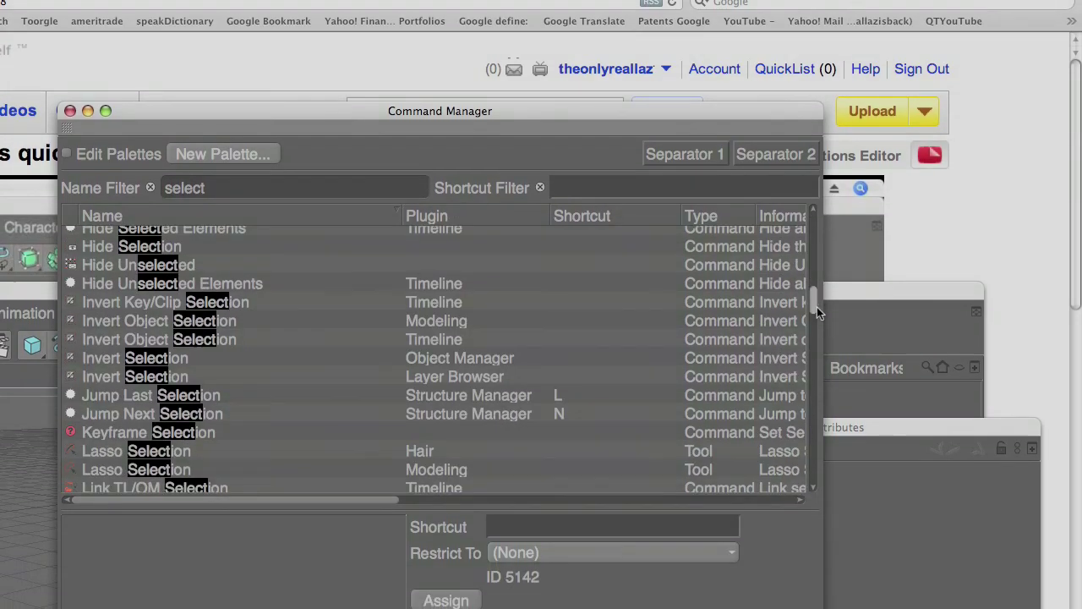
{"action": "scroll", "coordinate": [817, 307], "scroll_direction": "down", "scroll_amount": 2}
{"action": "scroll", "coordinate": [817, 308], "scroll_direction": "down", "scroll_amount": 1}
{"action": "scroll", "coordinate": [817, 308], "scroll_direction": "down", "scroll_amount": 1}
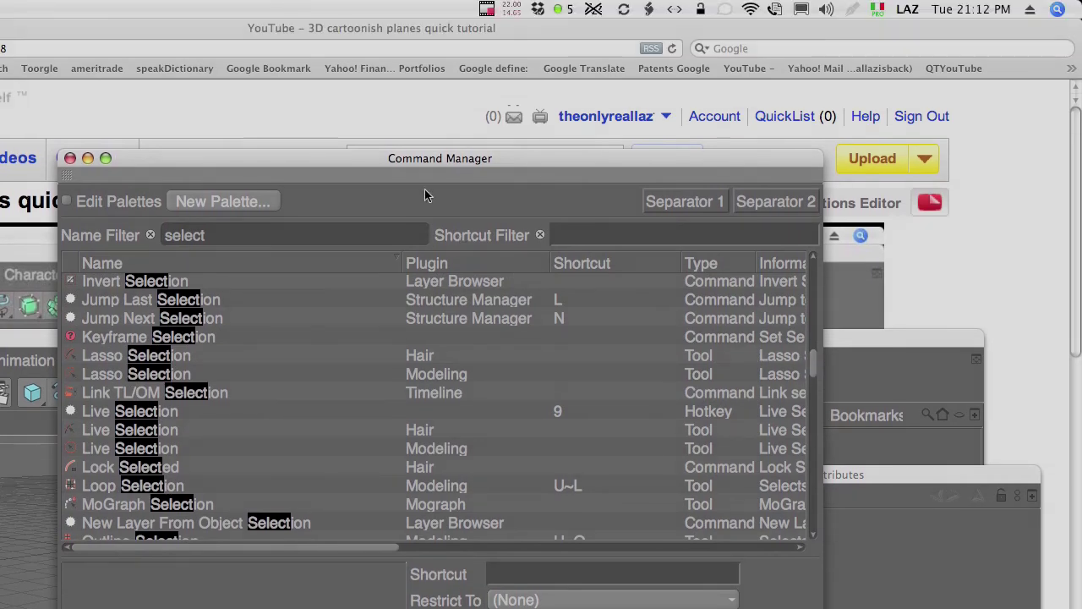
{"action": "left_click_drag", "start_coordinate": [448, 103], "coordinate": [807, 359]}
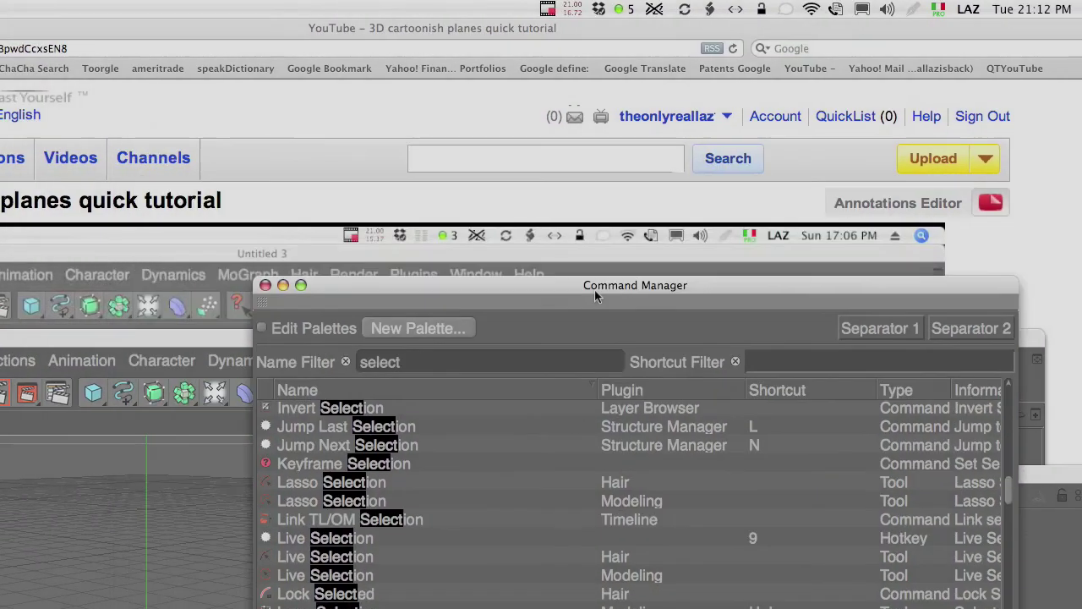